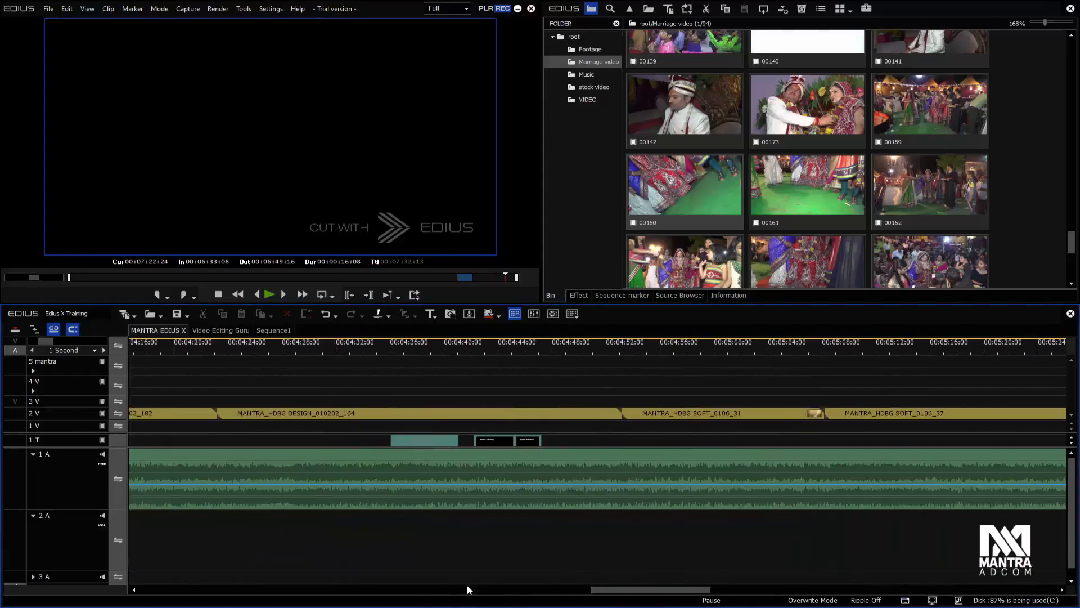
pyautogui.scroll(-1, 467, 587)
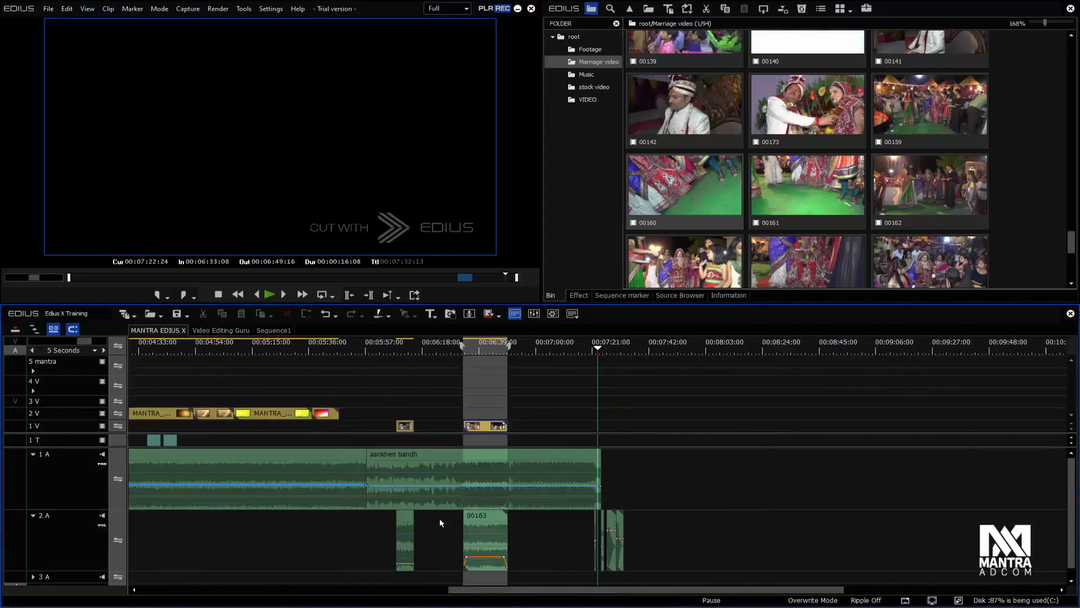
# Look over the sequence in the timeline and check which Render Entire Project options are available
pyautogui.moveTo(512, 589); pyautogui.dragTo(282, 576)
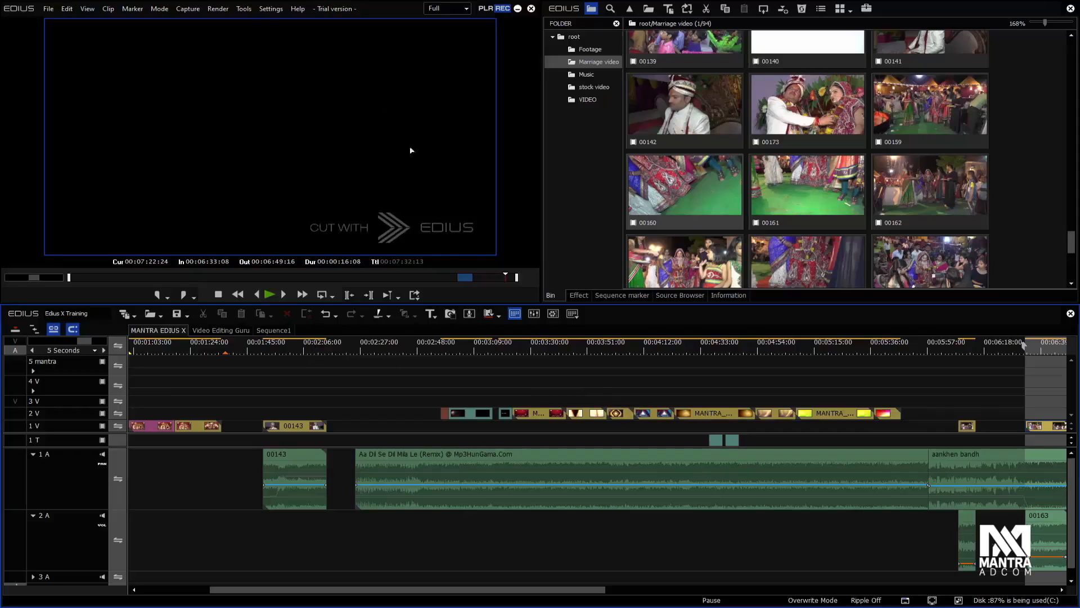
pyautogui.click(218, 10)
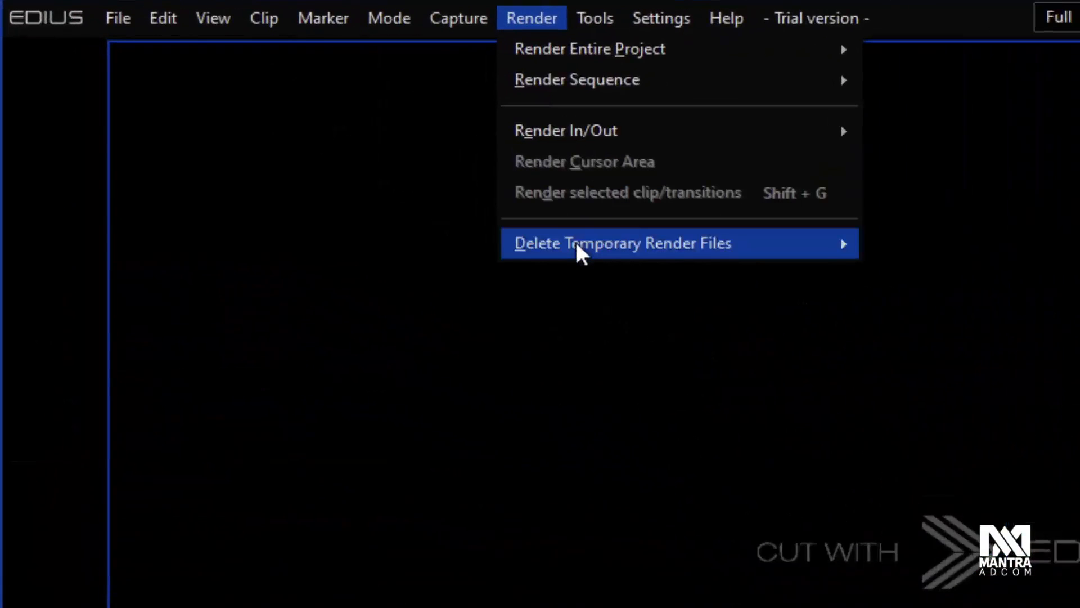
pyautogui.moveTo(236, 102)
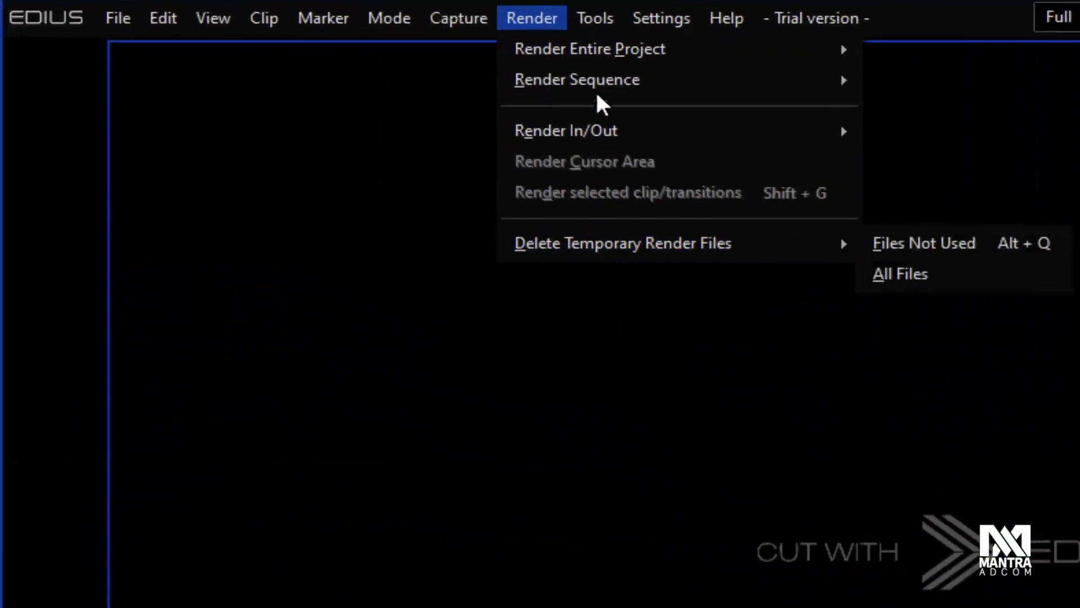
pyautogui.moveTo(667, 54)
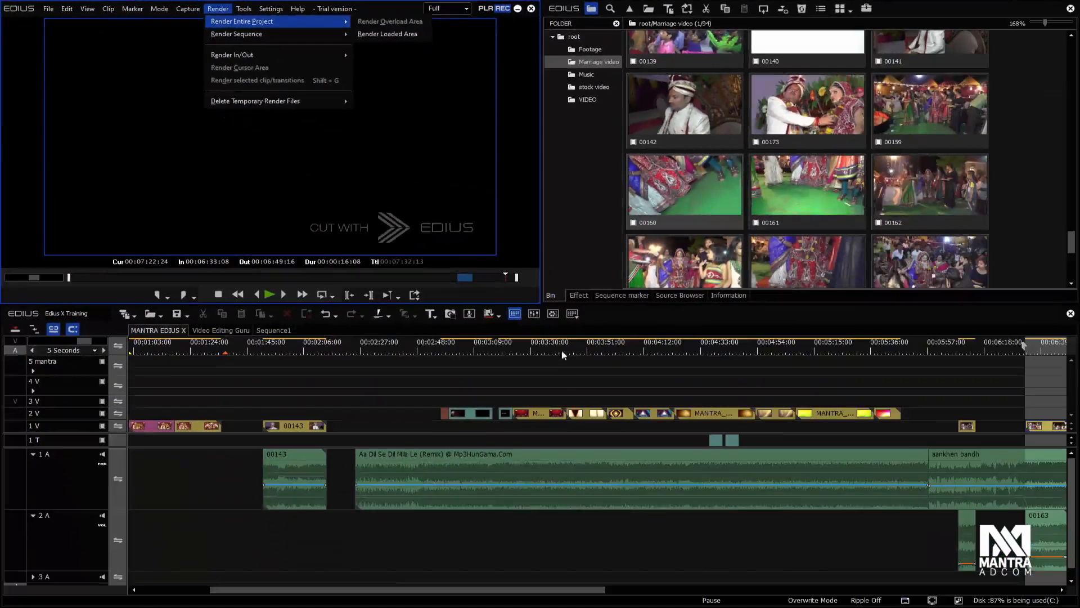
pyautogui.click(539, 402)
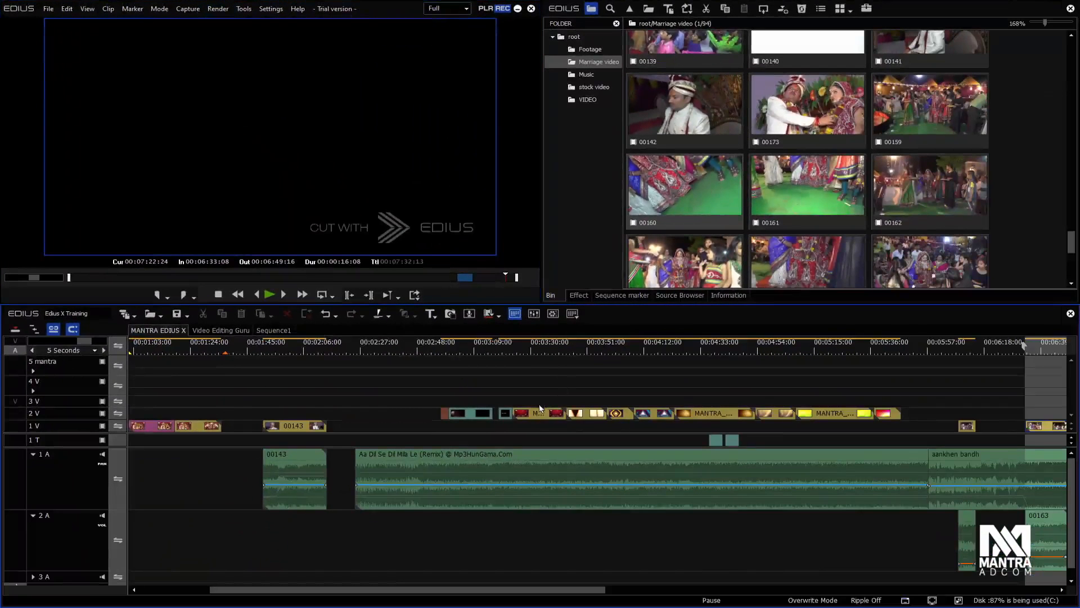
# Move the red background clip from 2V to 3V above the title clip and apply the Hard Light blend to it
pyautogui.moveTo(540, 414); pyautogui.dragTo(475, 402)
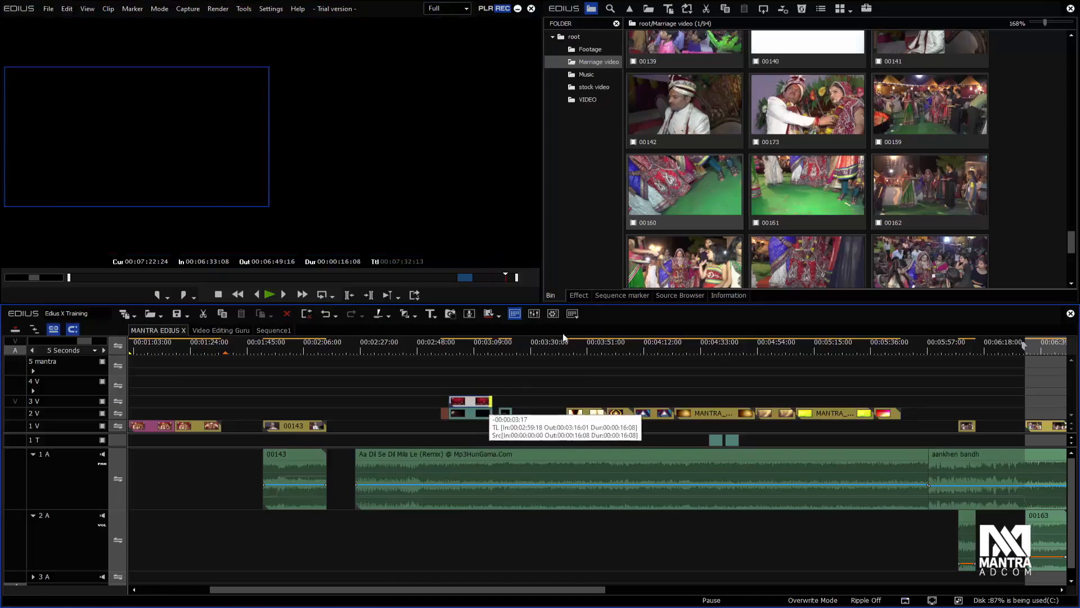
pyautogui.click(579, 296)
pyautogui.doubleClick(586, 113)
pyautogui.click(596, 125)
pyautogui.click(854, 105)
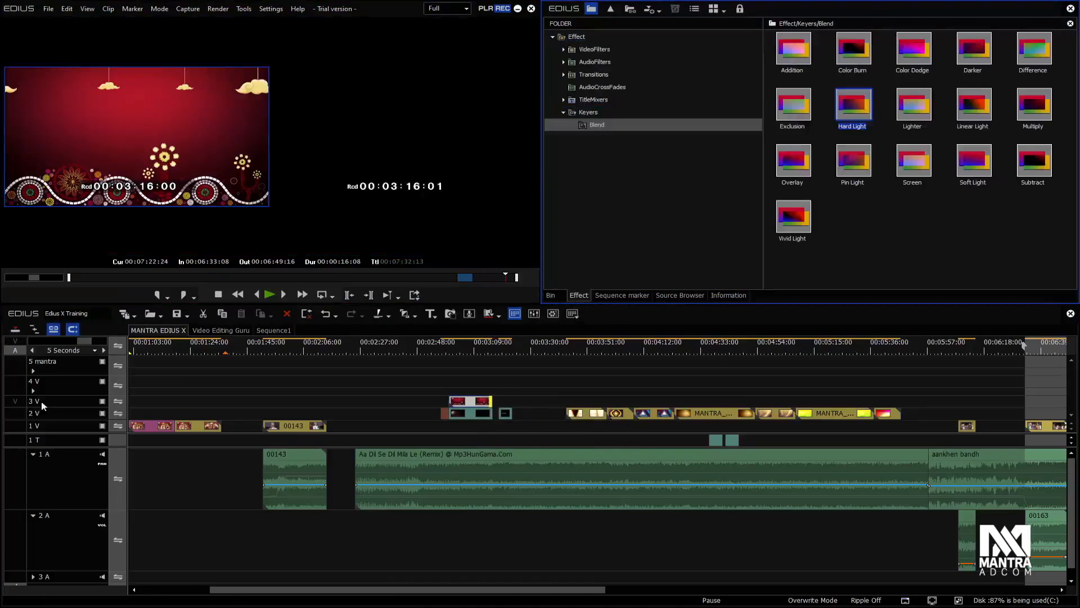
pyautogui.moveTo(54, 395); pyautogui.dragTo(54, 387)
pyautogui.click(32, 411)
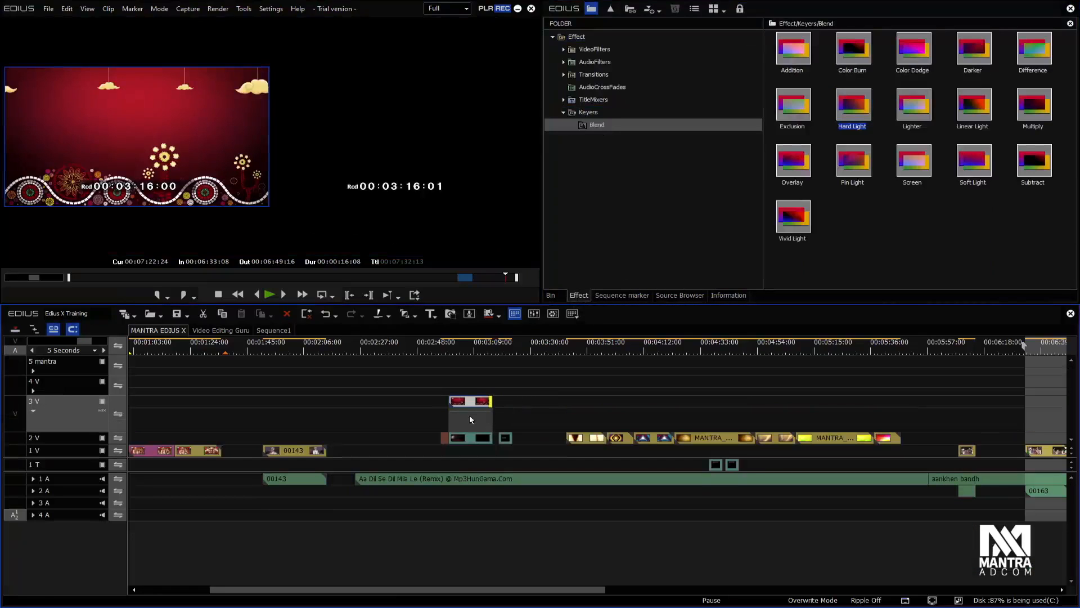
pyautogui.click(470, 417)
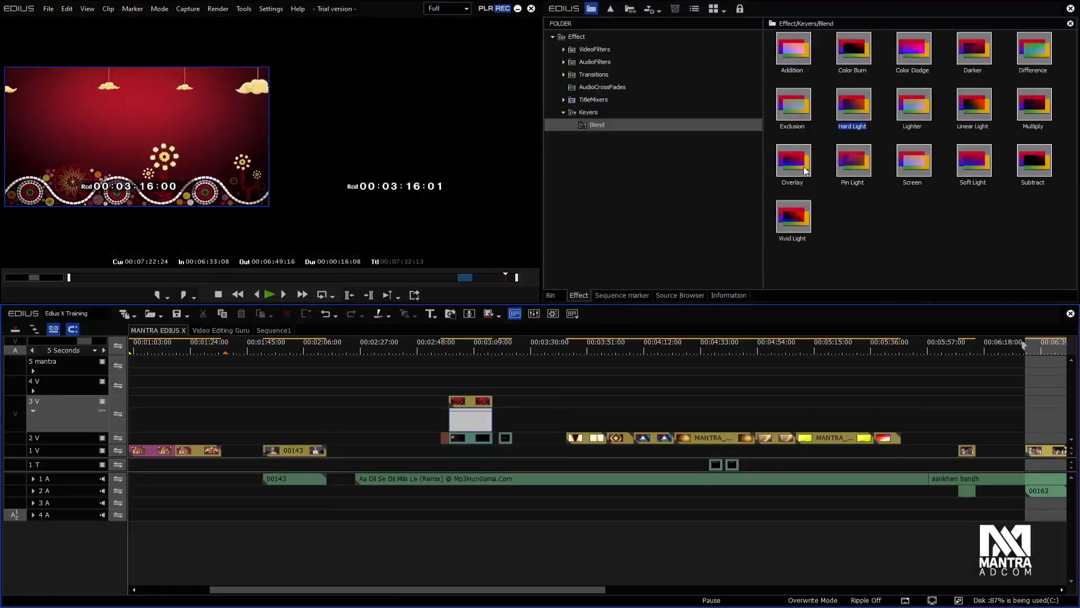
pyautogui.moveTo(847, 104); pyautogui.dragTo(470, 421)
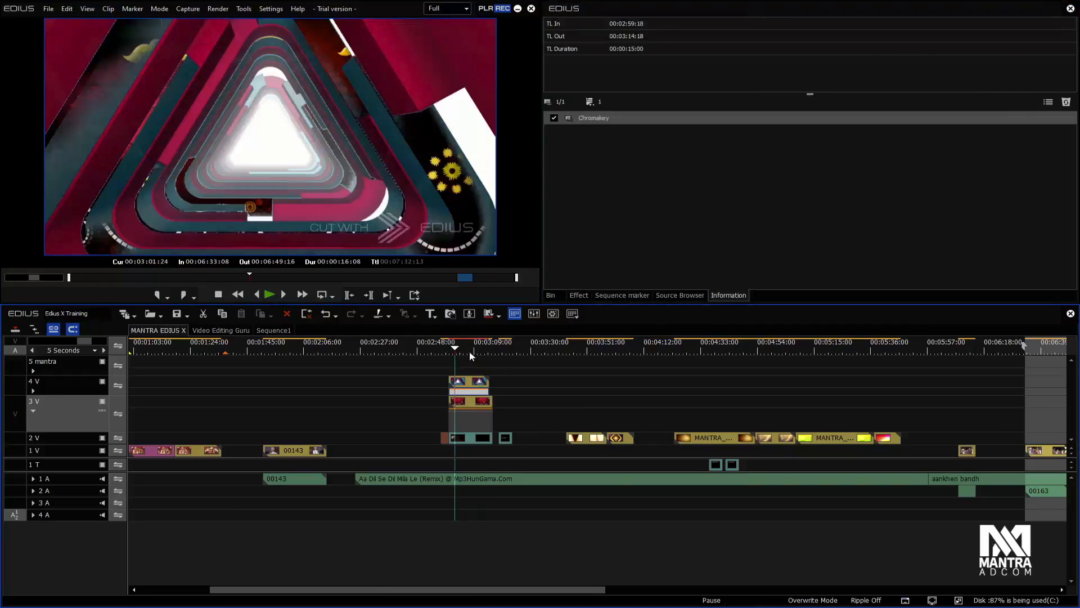
# Place the playhead at about 00:03:07 over the stacked clips and check the Render Entire Project options
pyautogui.click(469, 349)
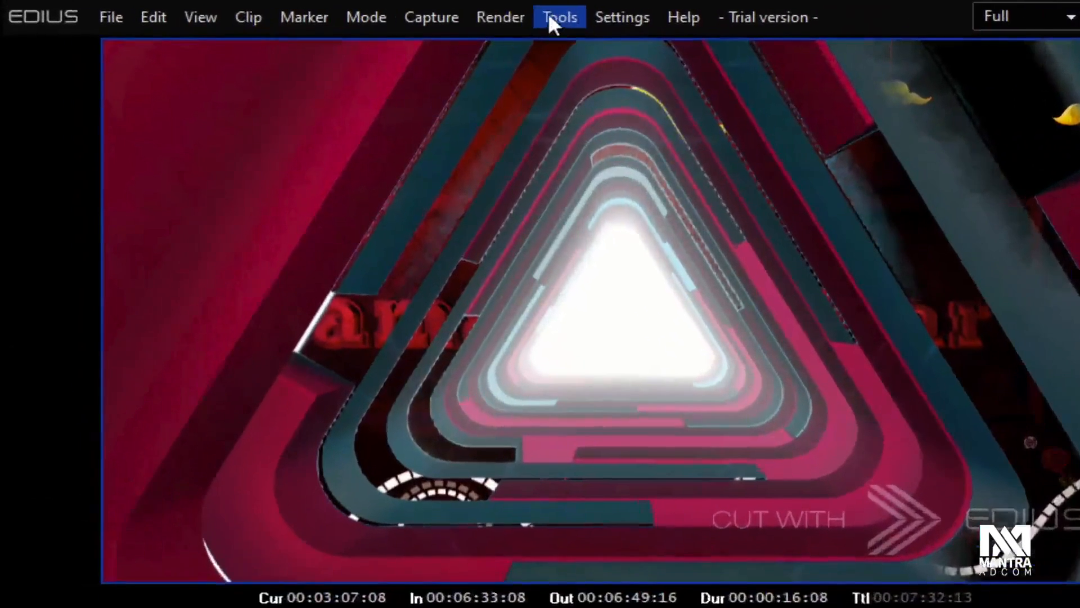
pyautogui.click(500, 16)
pyautogui.moveTo(565, 49)
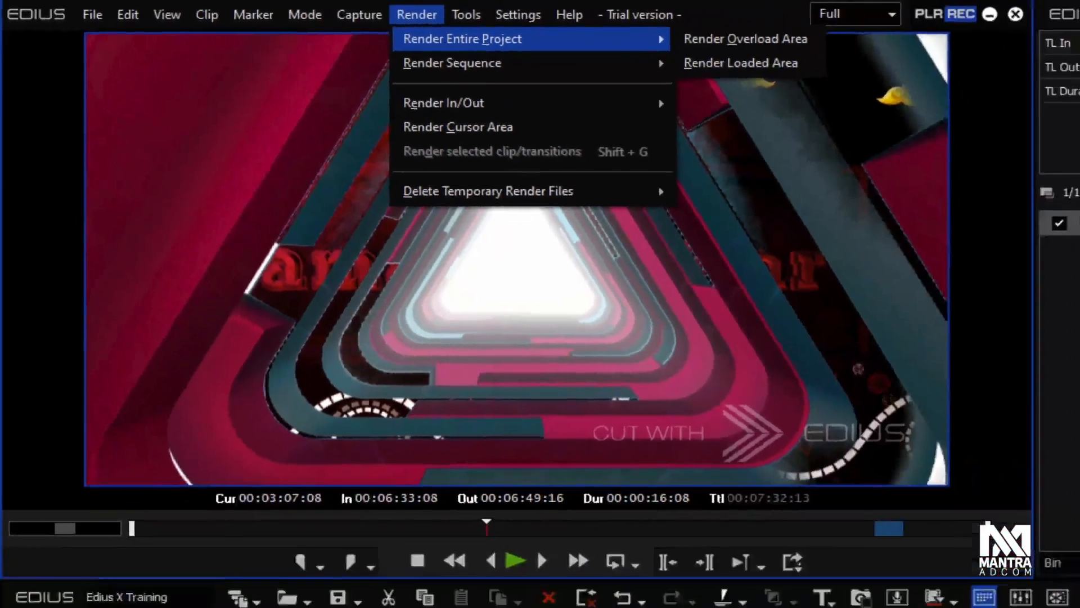
pyautogui.click(128, 394)
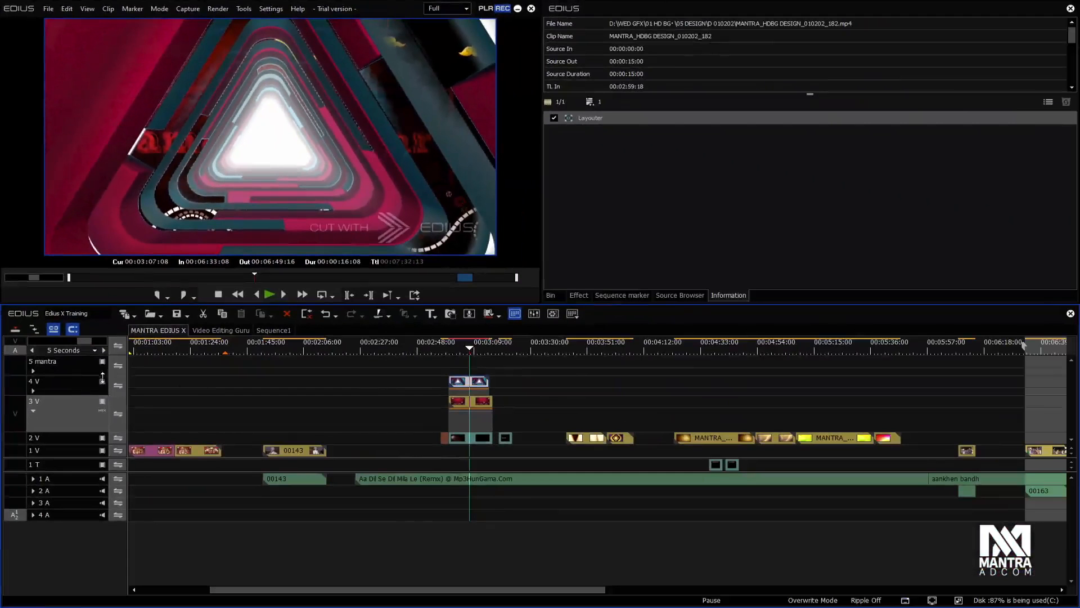
# Temporarily turn off the 4V track's video to compare the availability of the Render Entire Project options
pyautogui.click(103, 381)
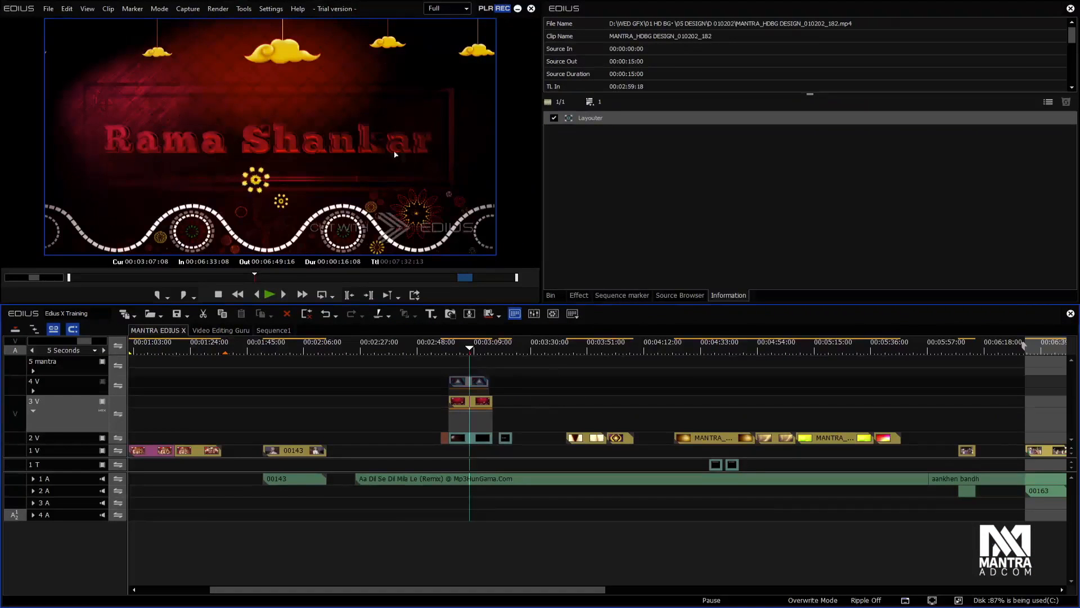
pyautogui.click(218, 9)
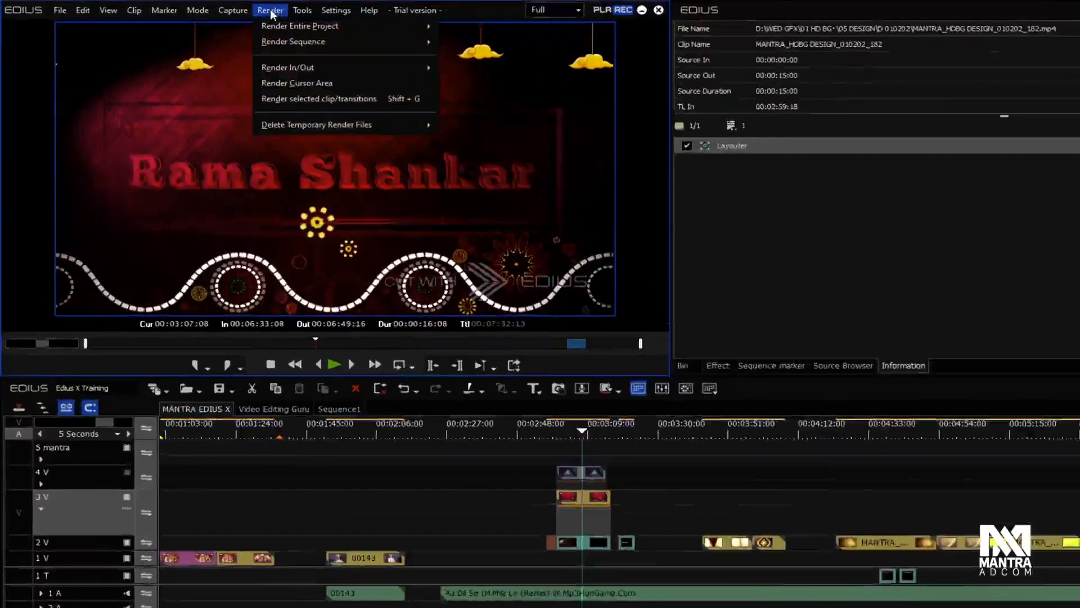
pyautogui.moveTo(450, 40)
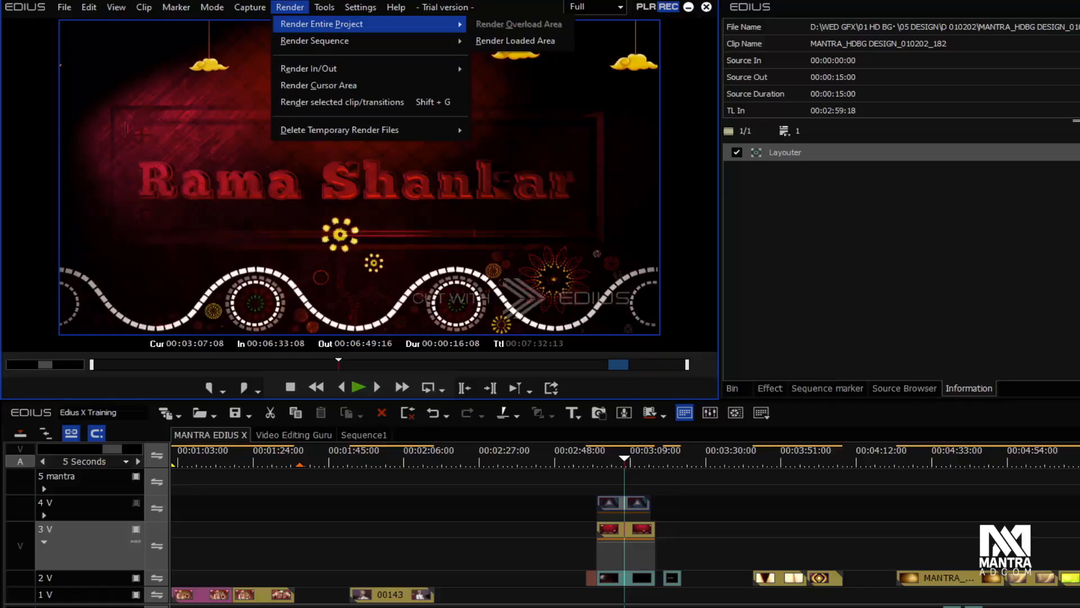
pyautogui.click(136, 506)
pyautogui.click(138, 504)
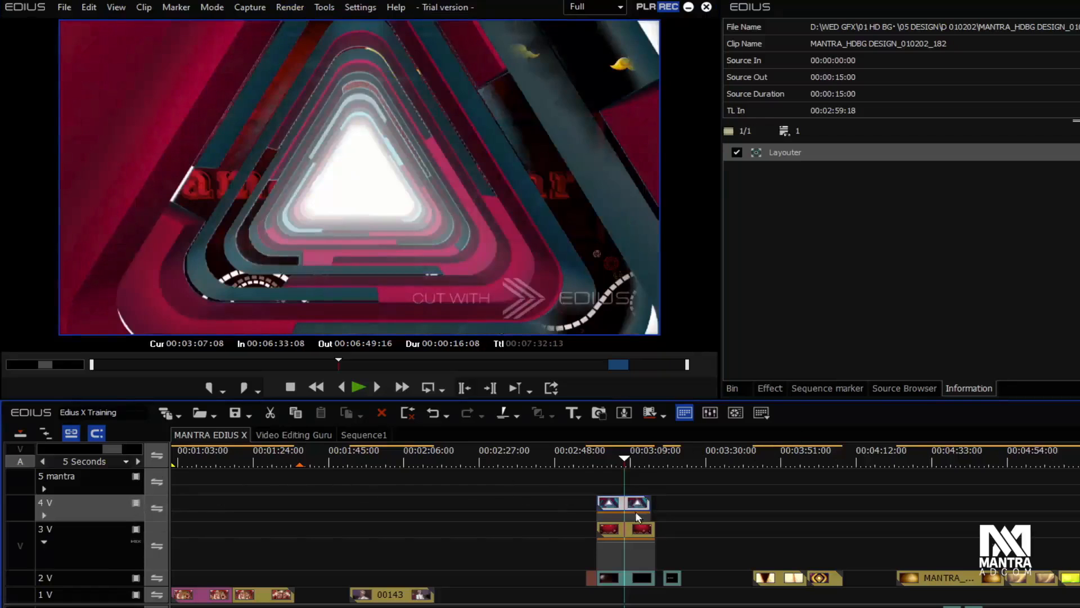
# Preview the stacked clips on 2V to 4V around 00:03:00 and examine their load colour on the timeline ruler
pyautogui.click(616, 454)
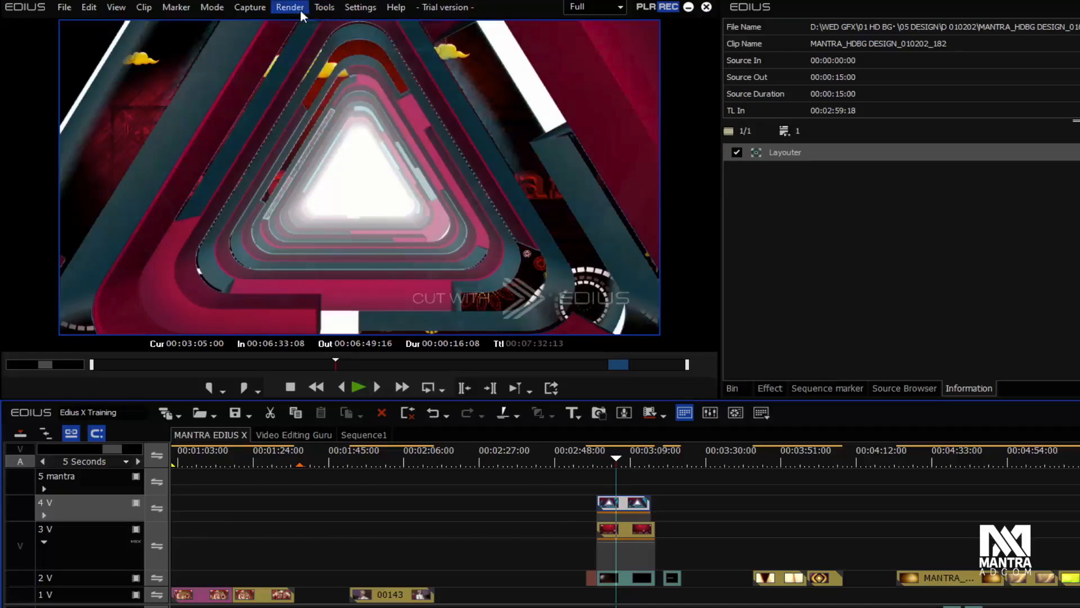
pyautogui.click(302, 15)
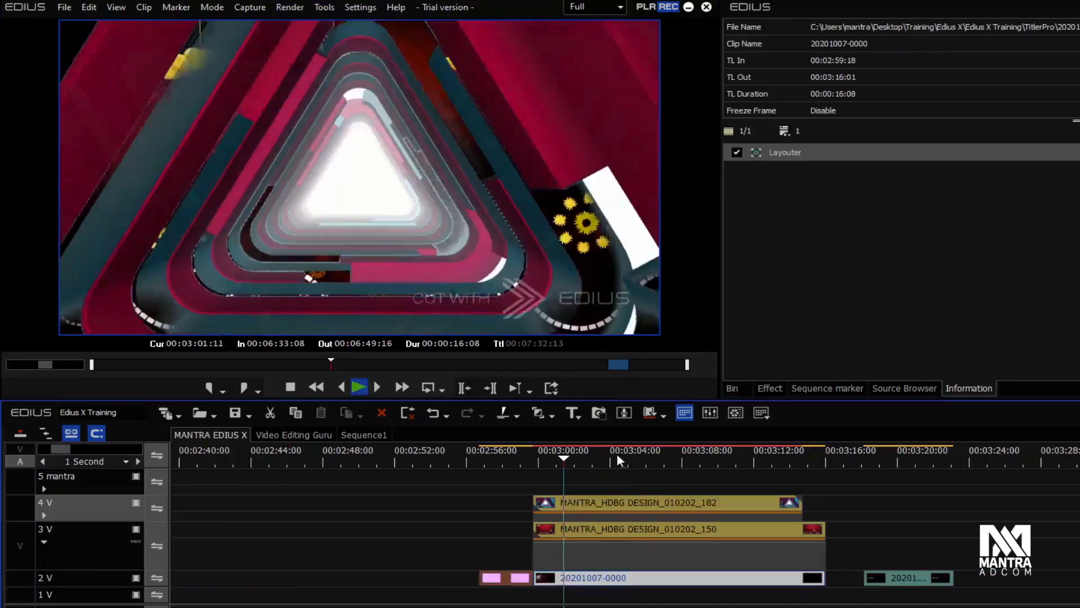
pyautogui.click(646, 461)
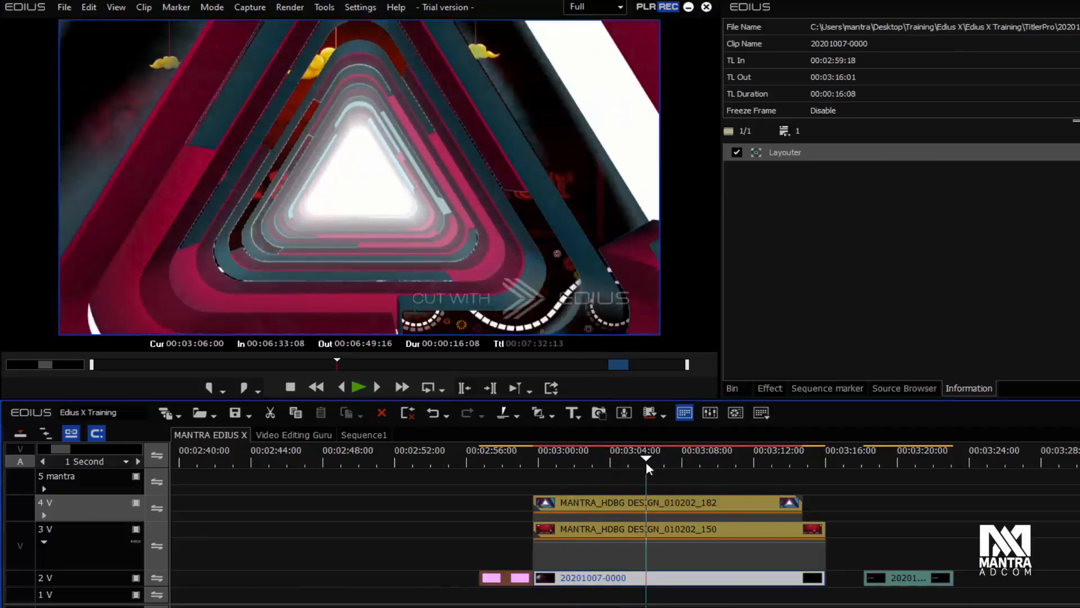
pyautogui.scroll(-3, 646, 465)
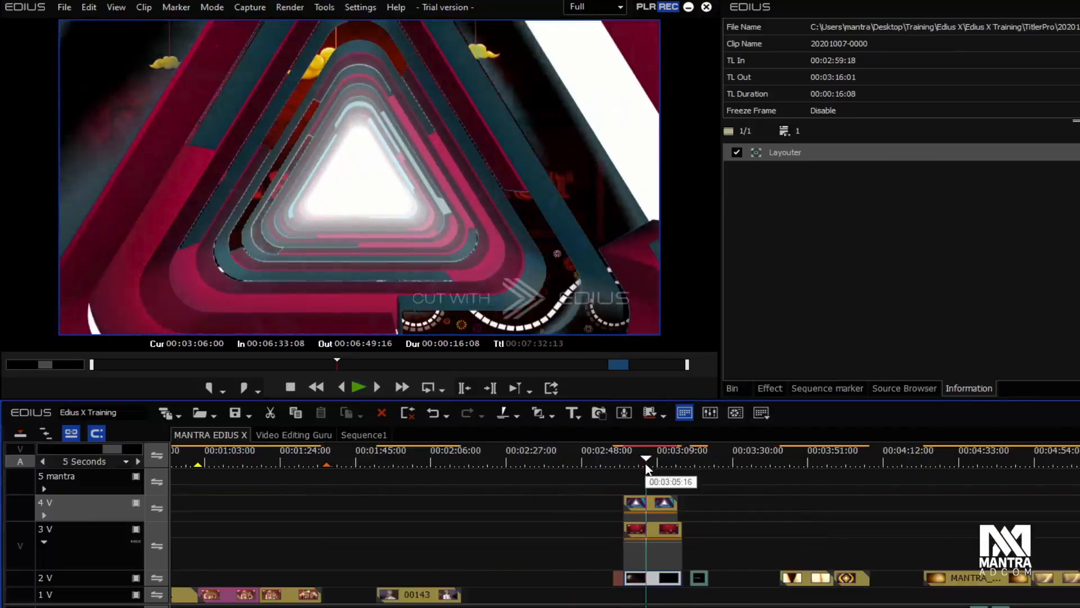
pyautogui.scroll(-2, 647, 462)
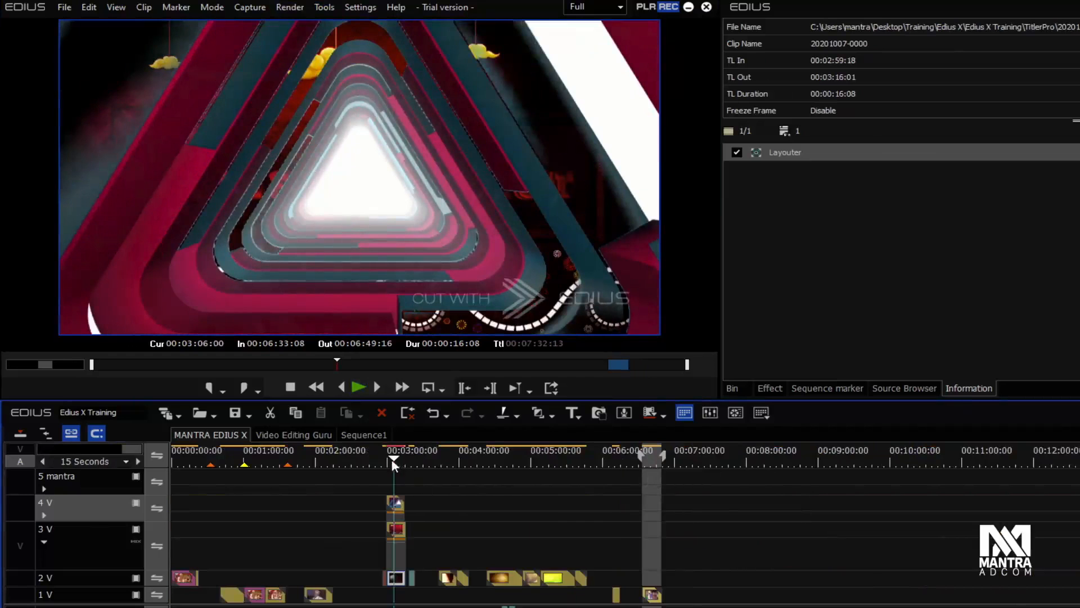
pyautogui.scroll(6, 392, 461)
pyautogui.moveTo(357, 460); pyautogui.dragTo(855, 454)
pyautogui.scroll(-2, 849, 450)
# Compare the Render Entire Project options with the Render Sequence options
pyautogui.click(290, 7)
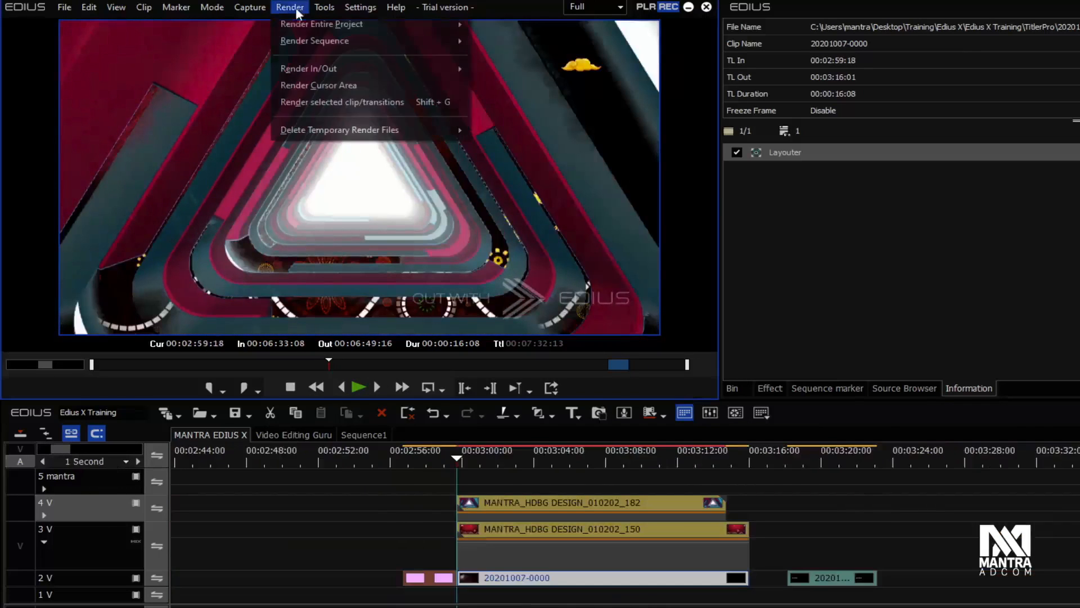
pyautogui.moveTo(306, 24)
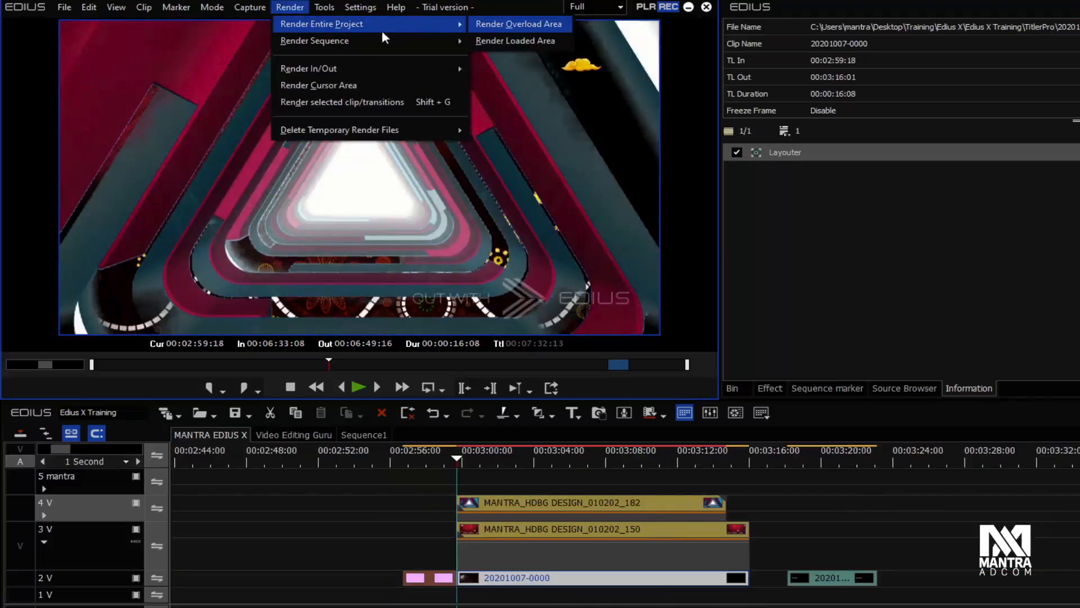
pyautogui.moveTo(462, 44)
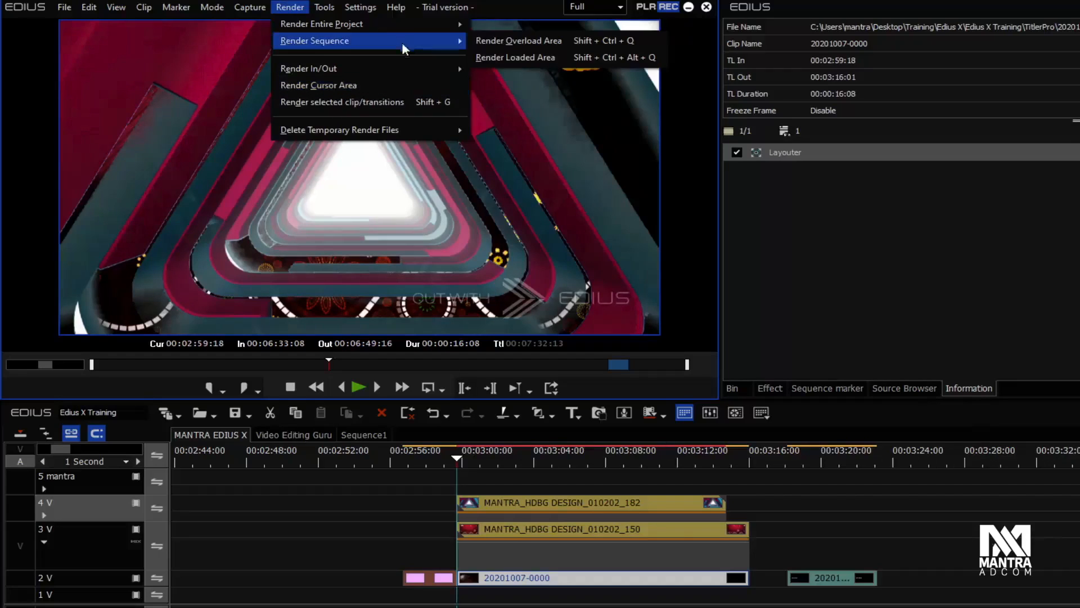
pyautogui.moveTo(401, 28)
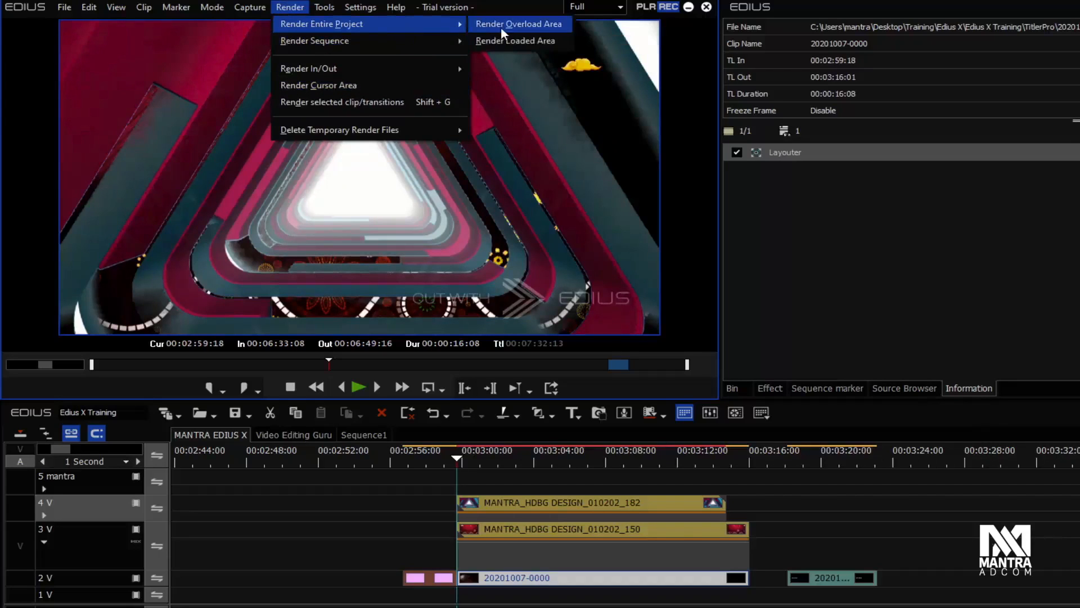
pyautogui.click(828, 258)
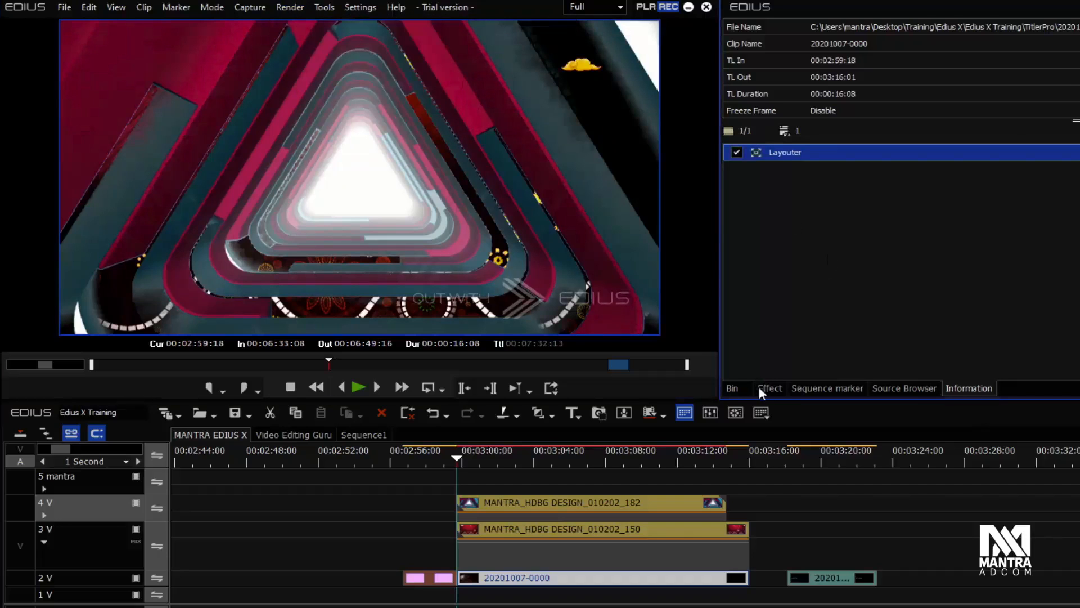
# Show the Marriage video folder in the bin and review the Render Overload Area option for the entire project
pyautogui.click(761, 388)
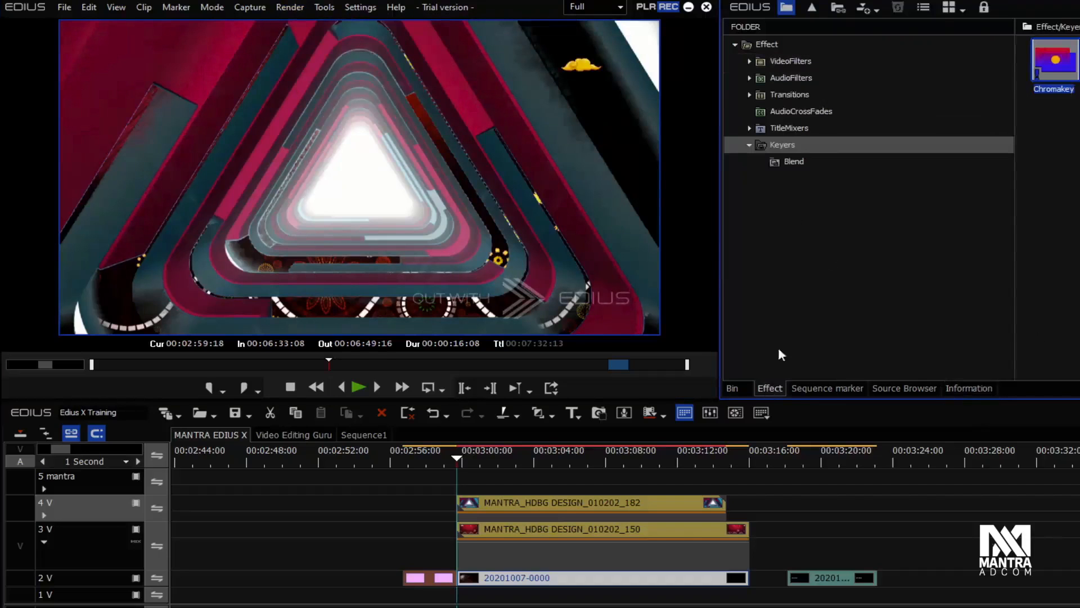
pyautogui.click(739, 386)
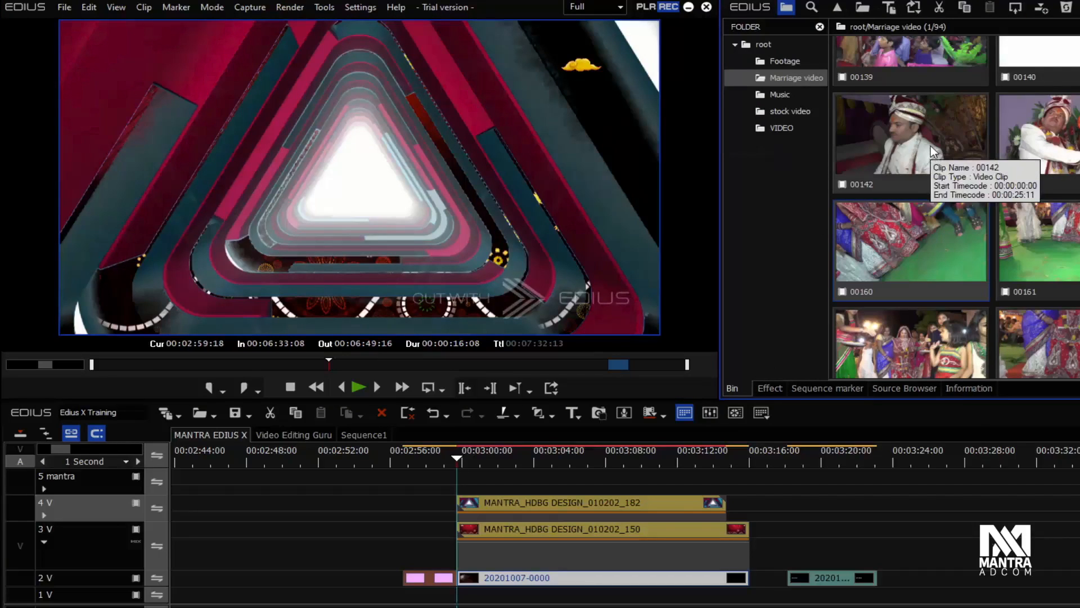
pyautogui.click(288, 8)
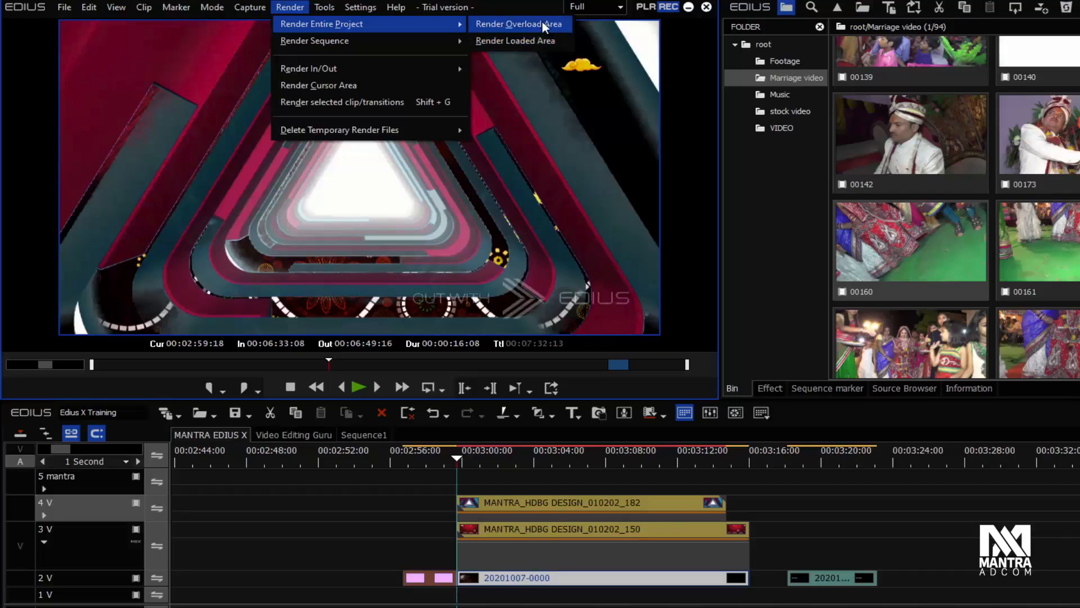
pyautogui.click(339, 494)
# Fit the whole sequence in the timeline, place the playhead at about 00:03:09 in the stacked clips, and review the render commands
pyautogui.moveTo(259, 453); pyautogui.dragTo(518, 465)
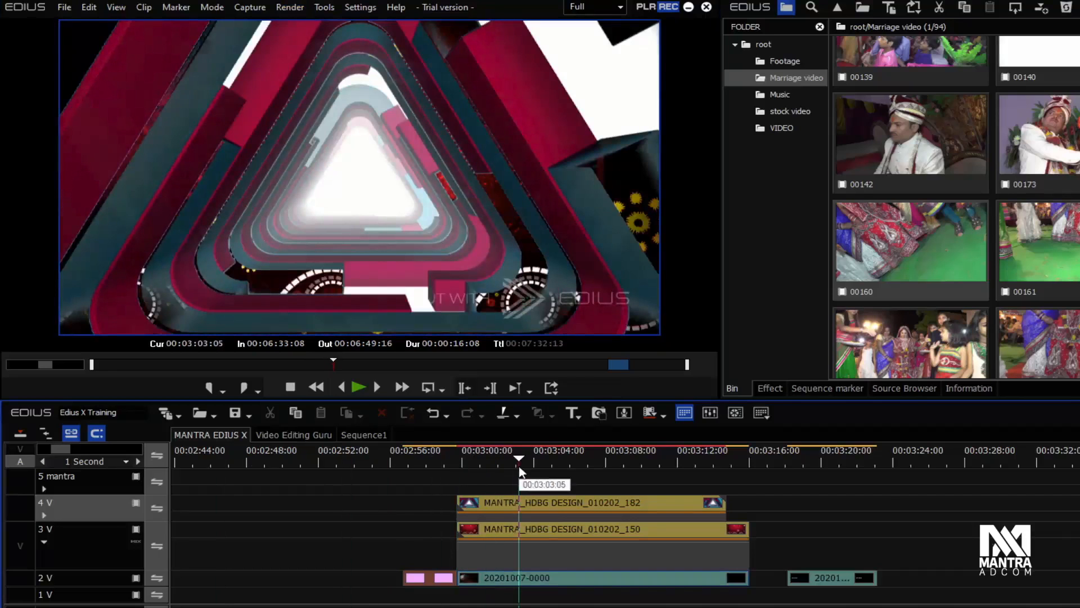
pyautogui.hotkey('ctrl', '1')
pyautogui.hotkey('ctrl', '0')
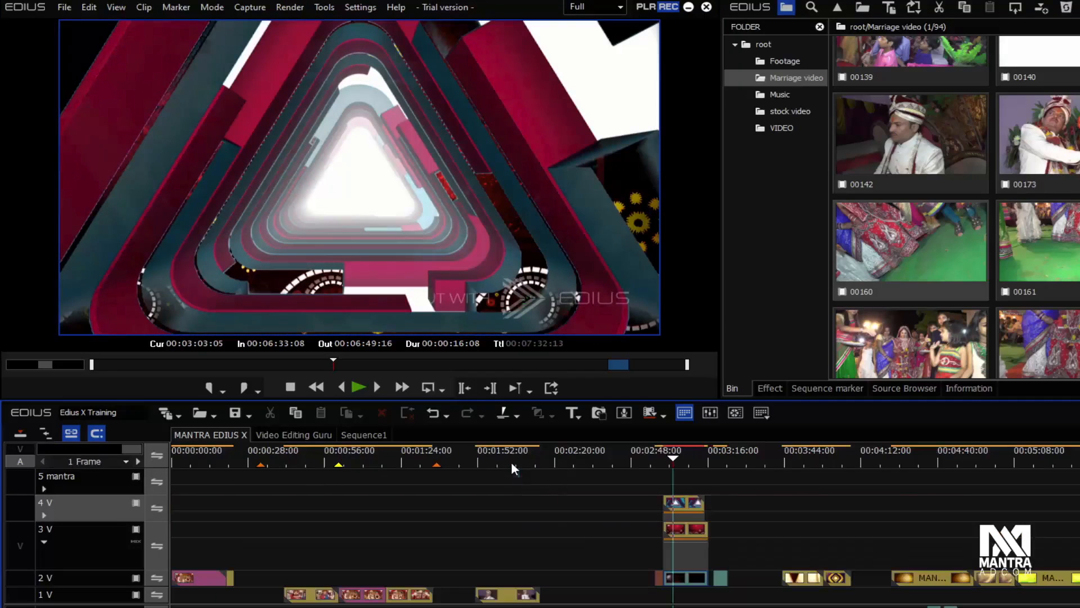
pyautogui.moveTo(508, 460); pyautogui.dragTo(693, 473)
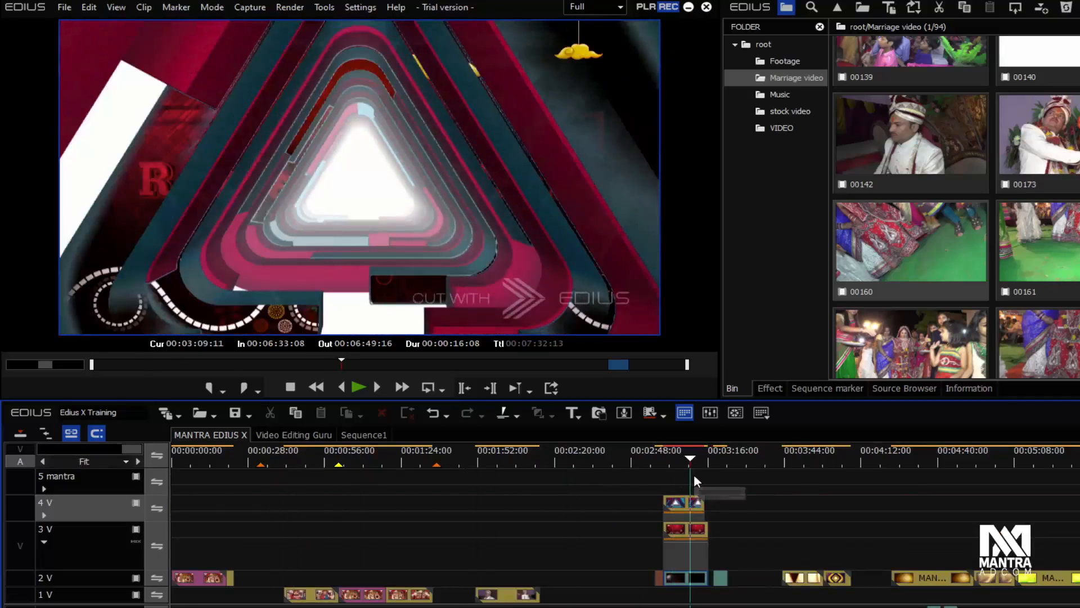
pyautogui.click(289, 7)
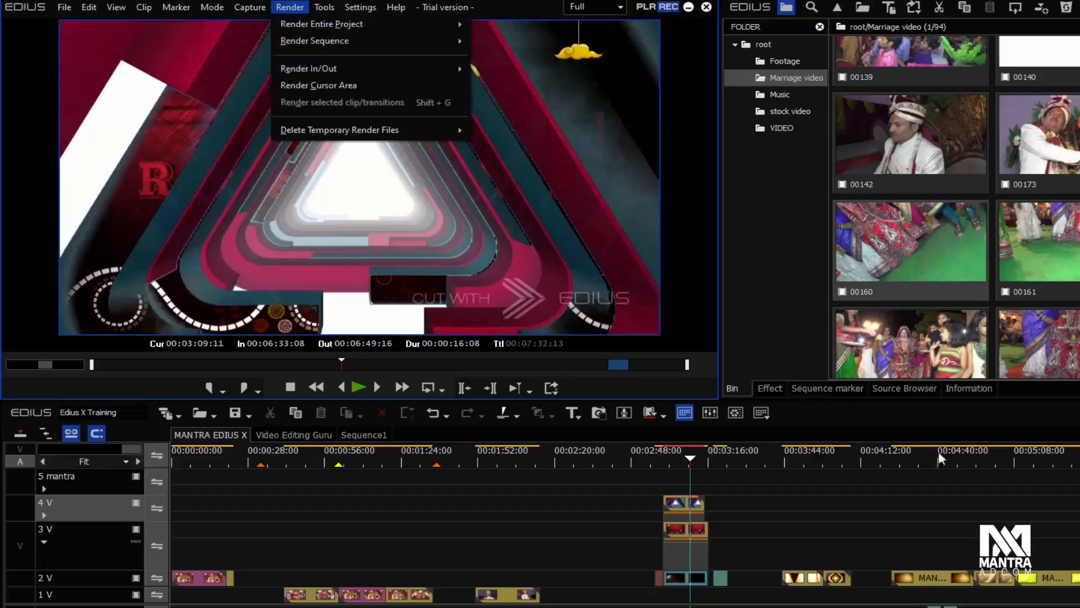
pyautogui.click(579, 465)
# Set an In point at 00:02:25:05 and an Out point at 00:04:23:05, and examine the Render In/Out and Render Cursor Area commands
pyautogui.moveTo(578, 465)
pyautogui.mouseDown()
pyautogui.moveTo(600, 461)
pyautogui.moveTo(569, 461)
pyautogui.mouseUp()
pyautogui.press('i')
pyautogui.moveTo(824, 461); pyautogui.dragTo(892, 461)
pyautogui.press('o')
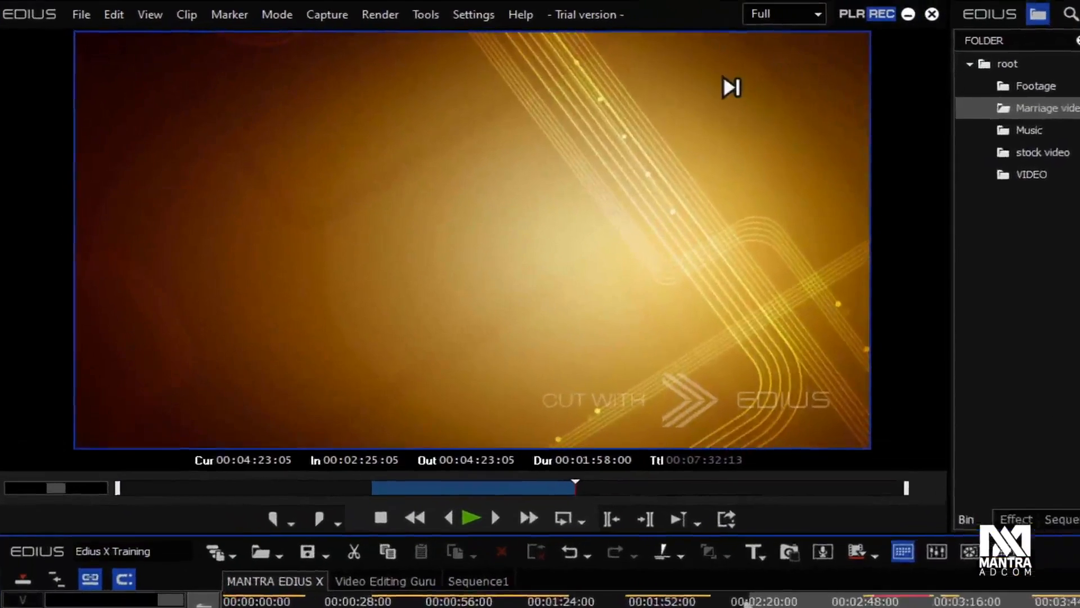
pyautogui.click(376, 17)
pyautogui.moveTo(449, 58)
pyautogui.moveTo(480, 101)
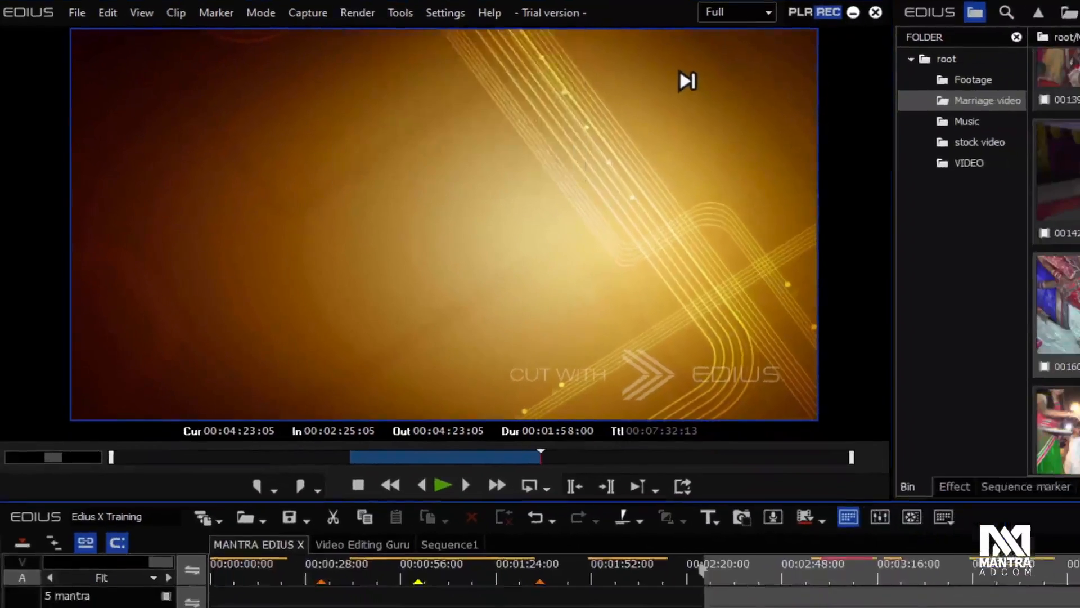
# Clear the sequence's In and Out points
pyautogui.click(516, 480)
pyautogui.press('x')
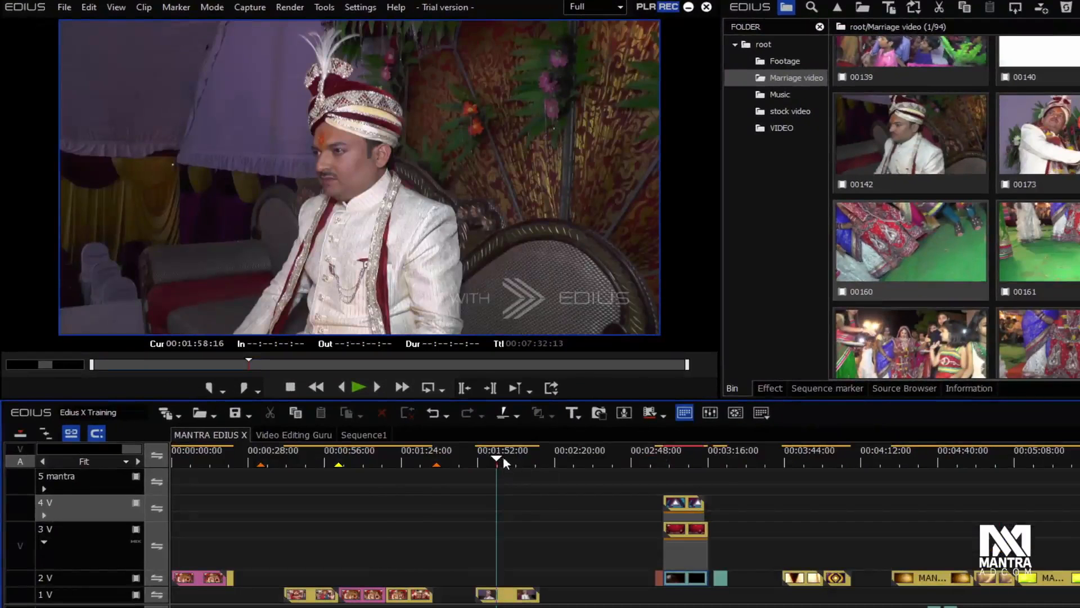
# Select the clips around the middle of the sequence, including the stacked ones, and run Render selected clip/transitions
pyautogui.click(289, 6)
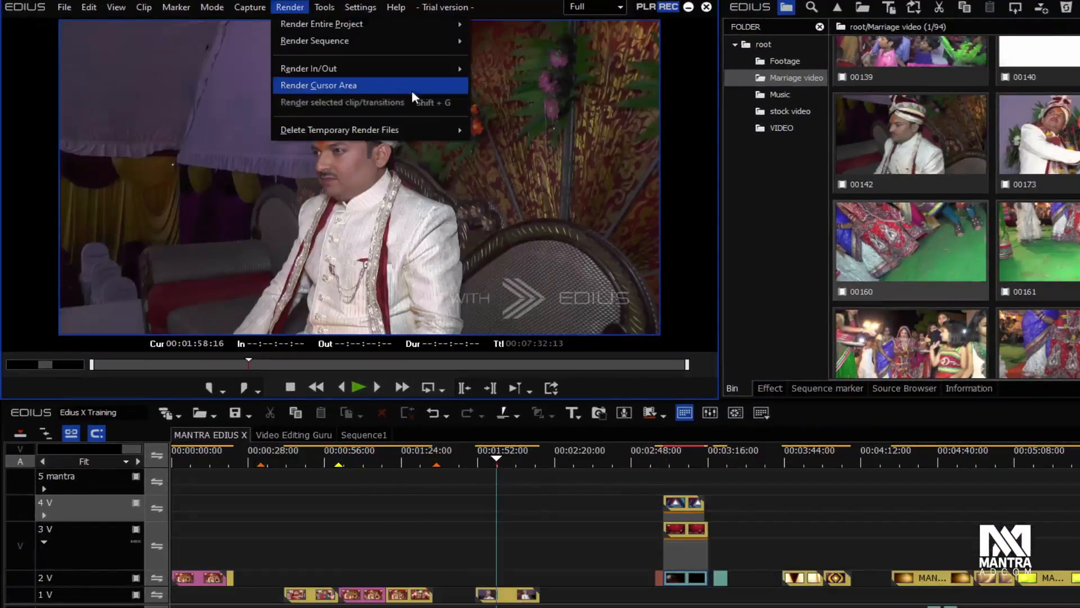
pyautogui.click(475, 508)
pyautogui.moveTo(278, 512); pyautogui.dragTo(849, 607)
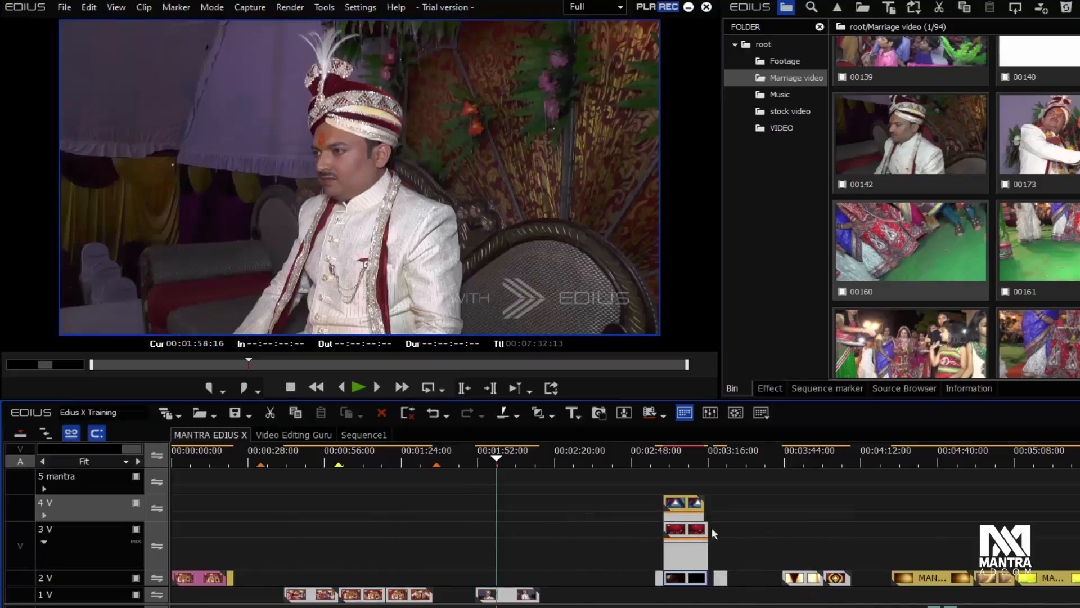
pyautogui.click(304, 7)
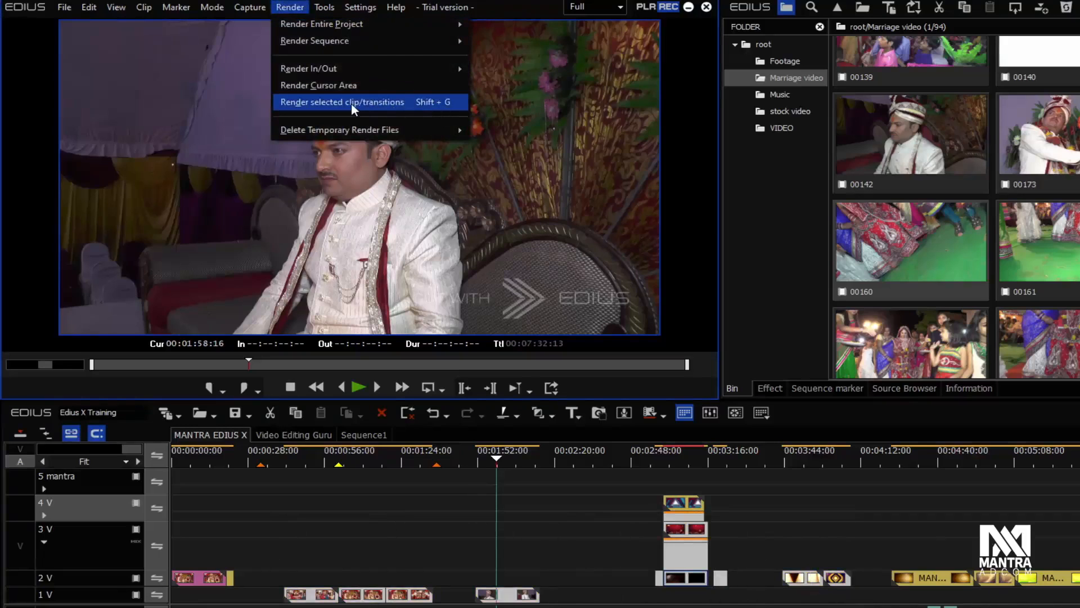
pyautogui.click(451, 102)
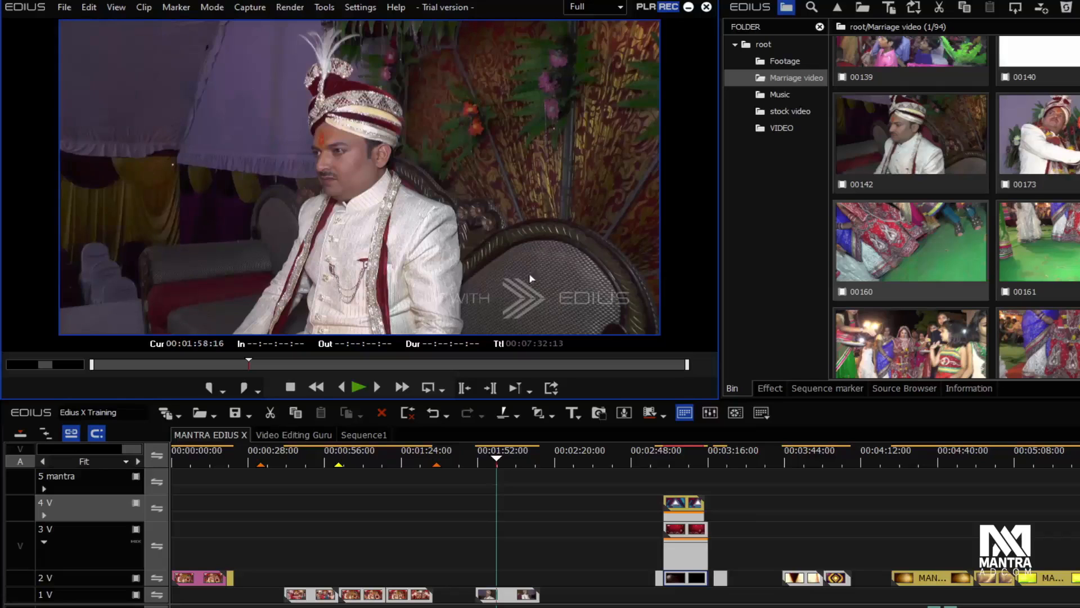
# Review the Delete Temporary Render Files command and scrub the playhead across the clips around 00:01:54:14
pyautogui.click(297, 8)
pyautogui.moveTo(409, 129)
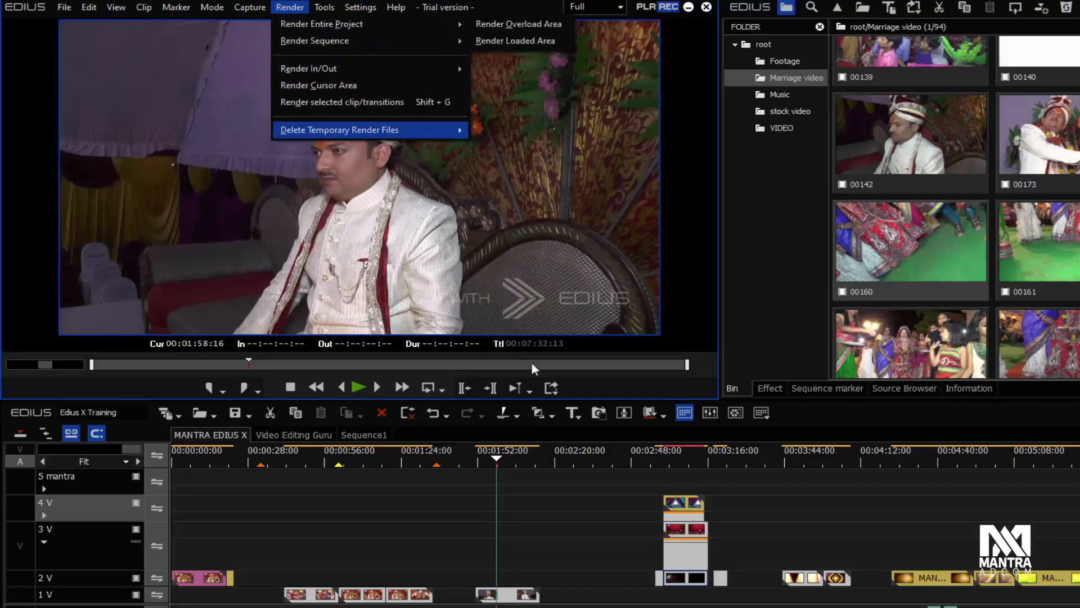
pyautogui.click(515, 453)
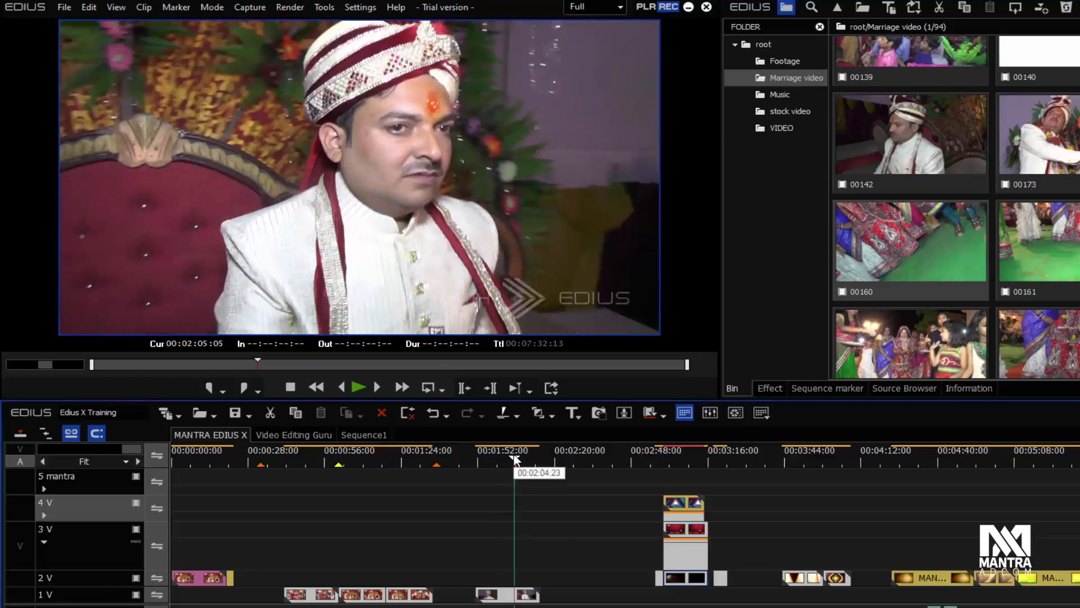
pyautogui.click(303, 452)
pyautogui.click(477, 450)
pyautogui.click(485, 448)
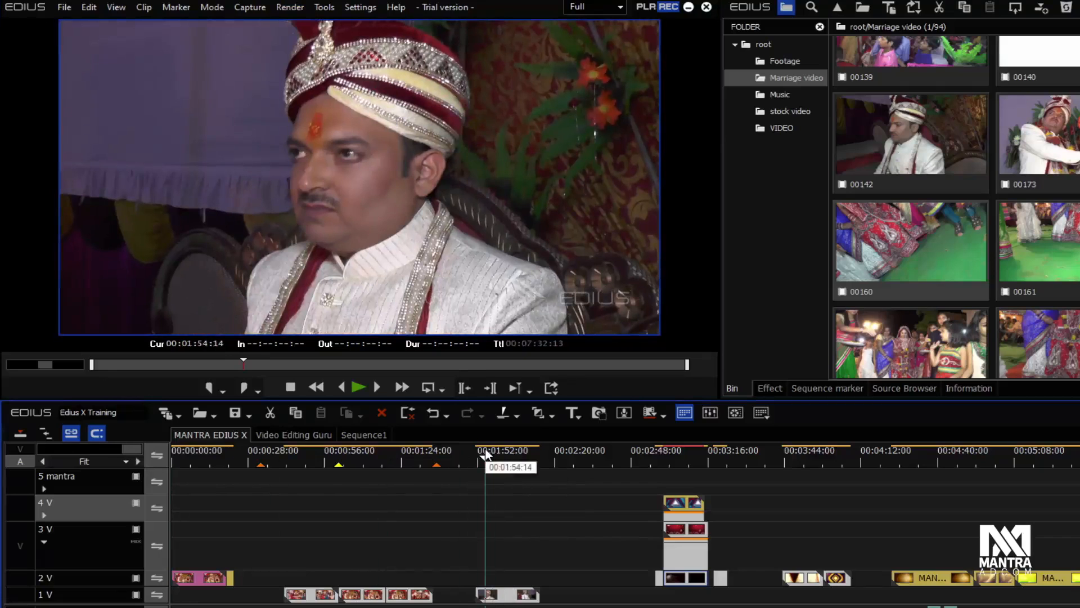
# Place the playhead at 00:00:32:19 and start Render Loaded Area for the sequence
pyautogui.moveTo(486, 450); pyautogui.dragTo(300, 422)
pyautogui.click(290, 7)
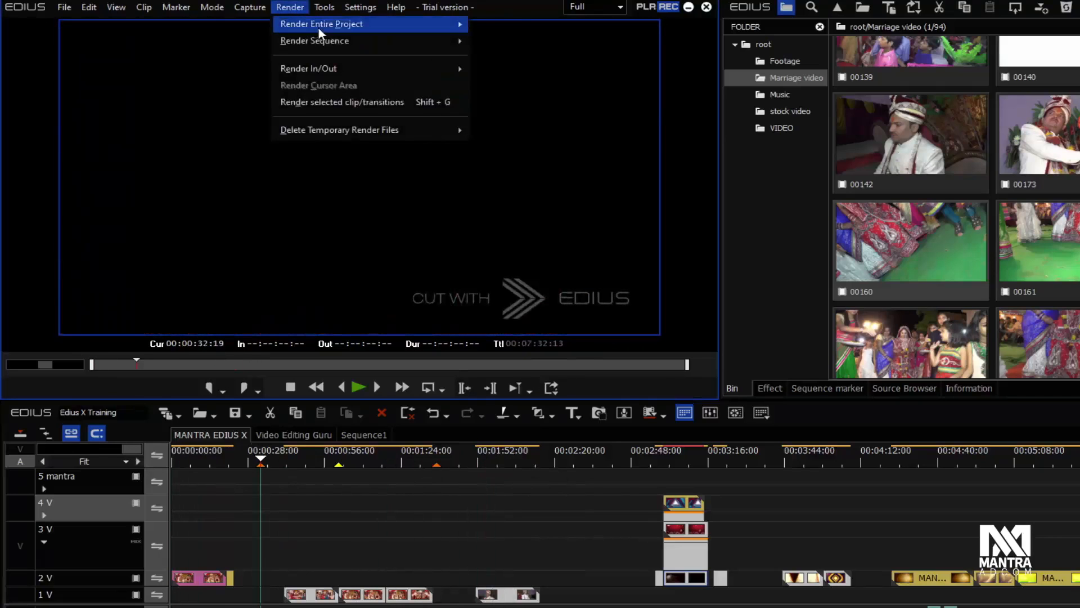
pyautogui.moveTo(337, 40)
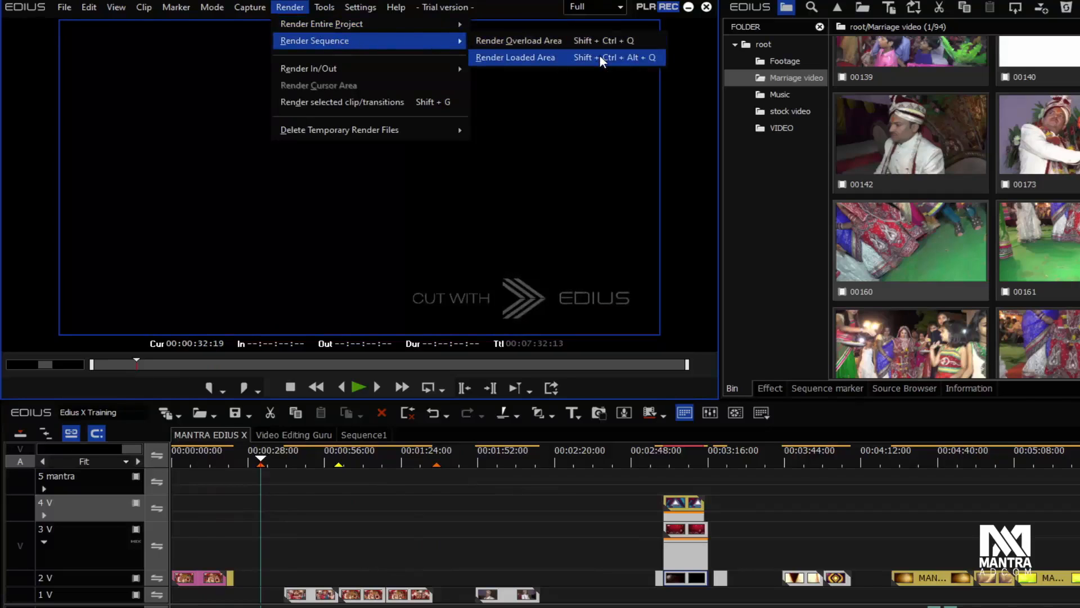
pyautogui.click(600, 57)
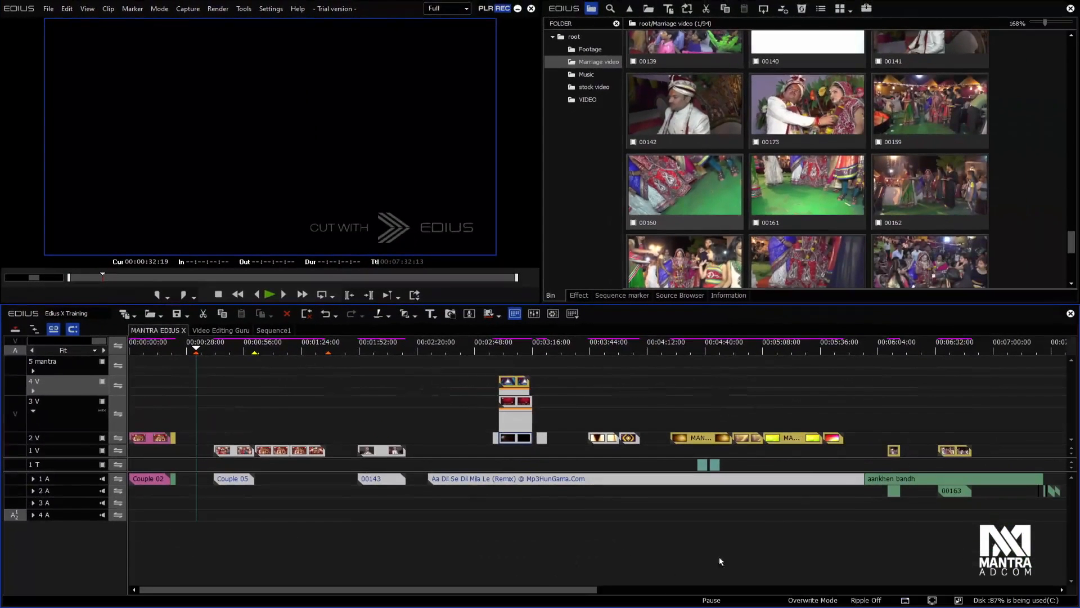
# Open the GV Job Monitor and review the choices for its error notification setting
pyautogui.click(958, 600)
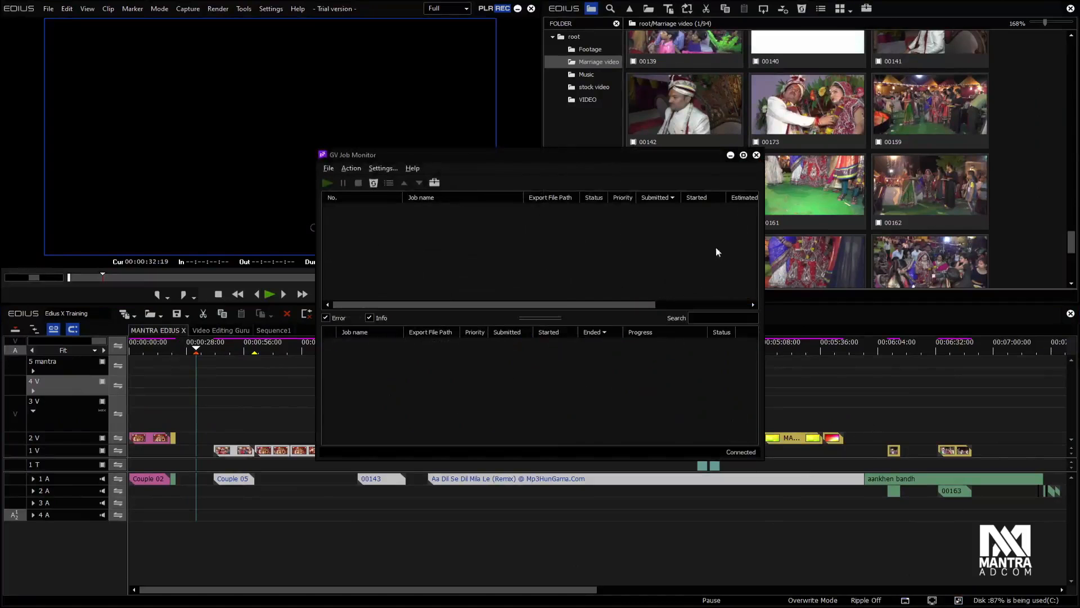
pyautogui.moveTo(565, 304); pyautogui.dragTo(411, 291)
pyautogui.click(434, 183)
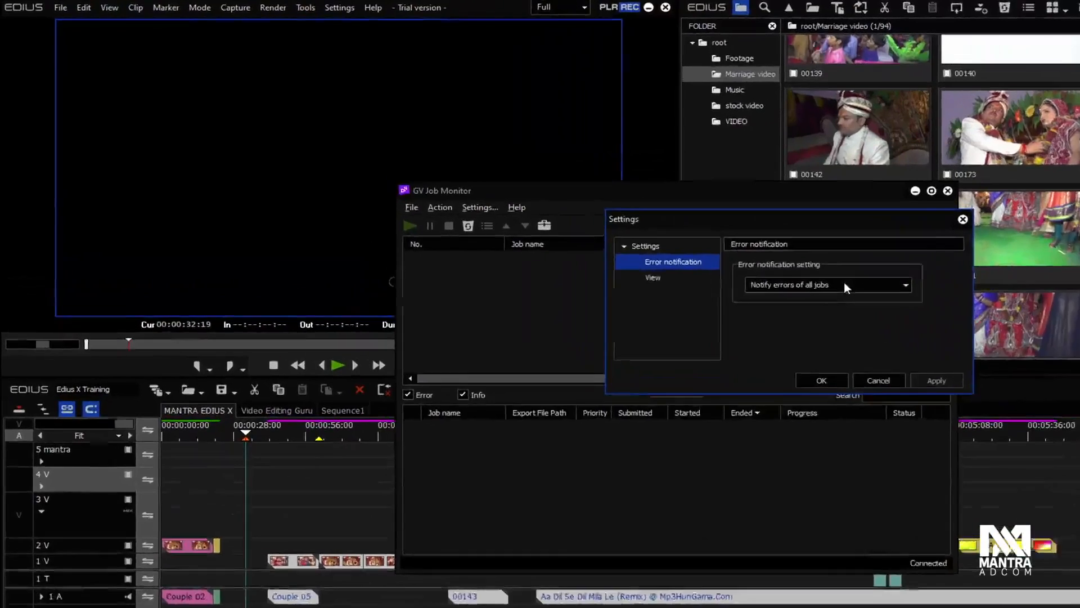
pyautogui.click(787, 231)
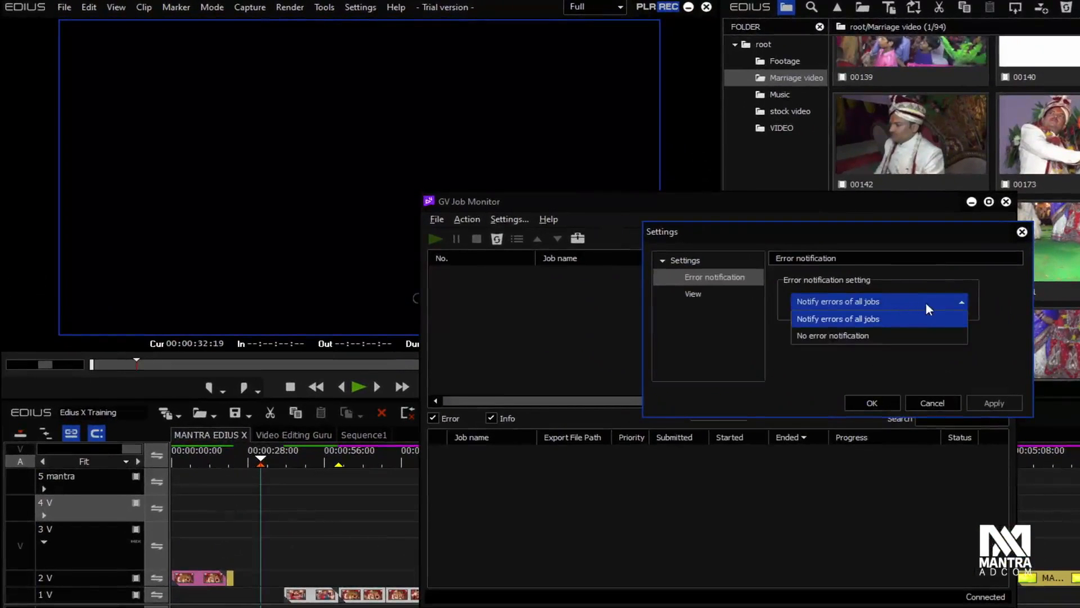
pyautogui.click(886, 258)
# Set the job monitor's Job List view to All
pyautogui.click(701, 294)
pyautogui.click(869, 299)
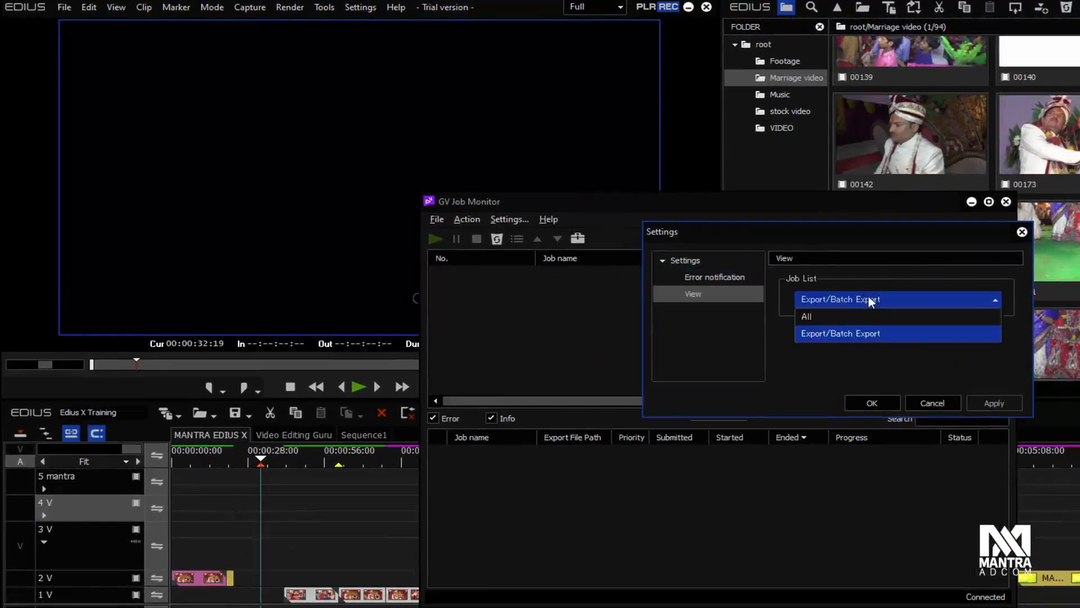
pyautogui.click(857, 312)
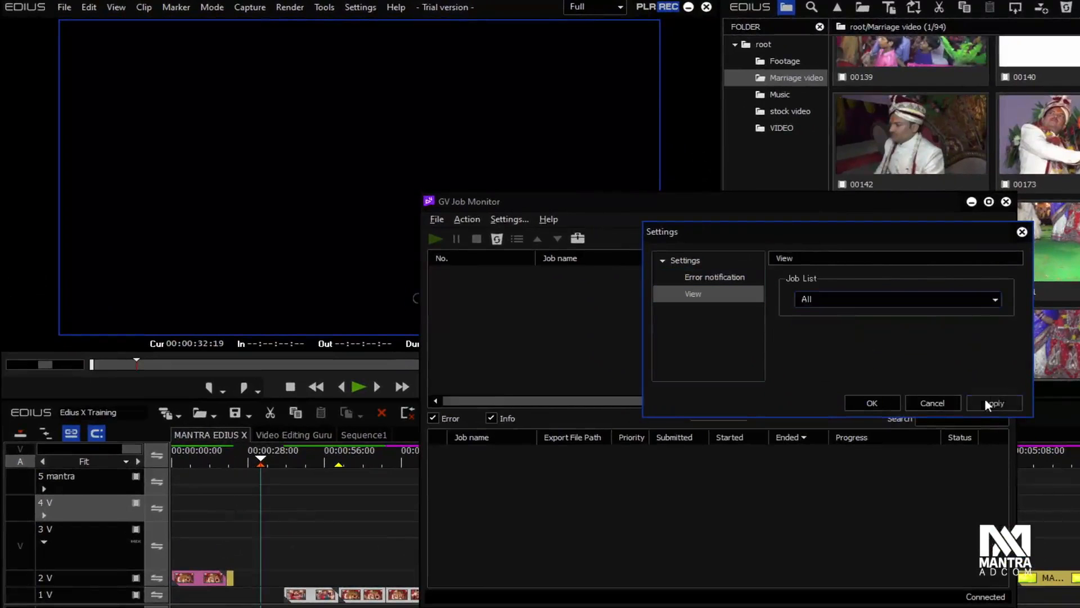
pyautogui.click(873, 402)
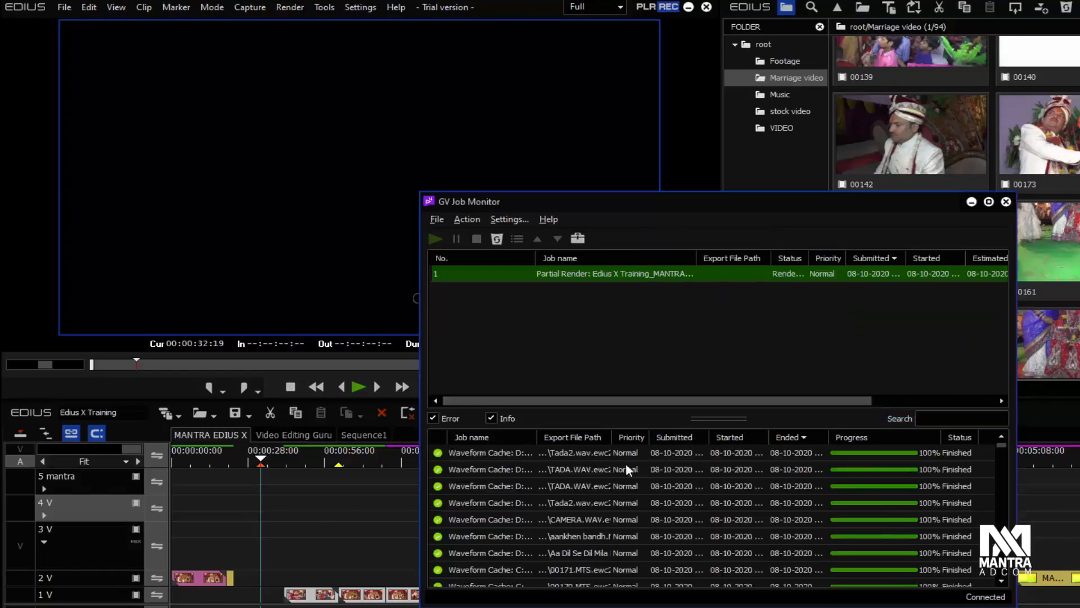
# Examine the finished jobs and the partial render's progress, and move the job monitor aside to uncover the timeline
pyautogui.moveTo(1003, 444); pyautogui.dragTo(998, 603)
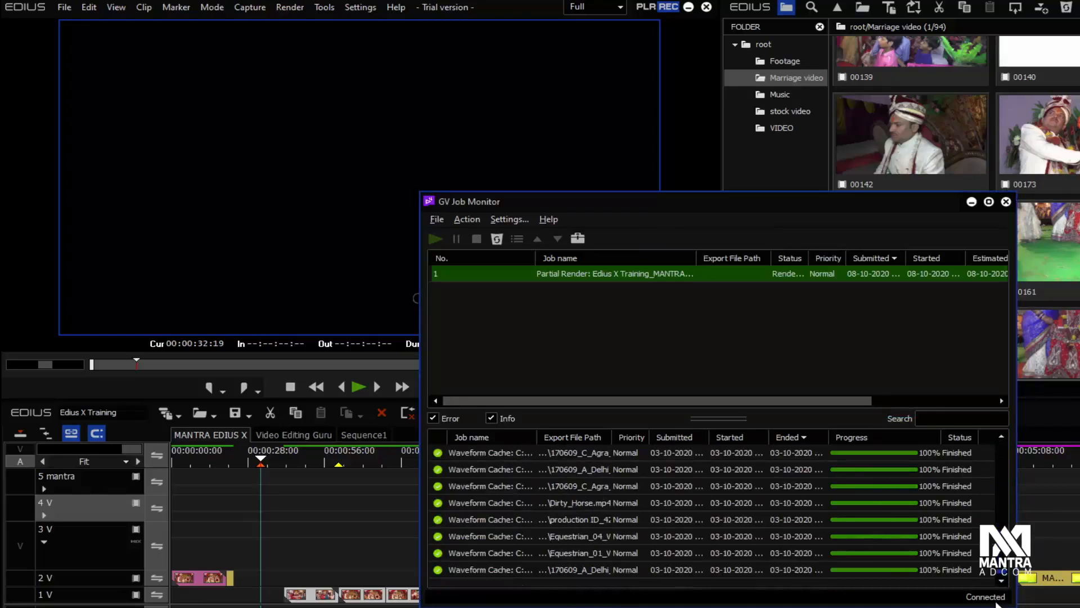
pyautogui.click(329, 488)
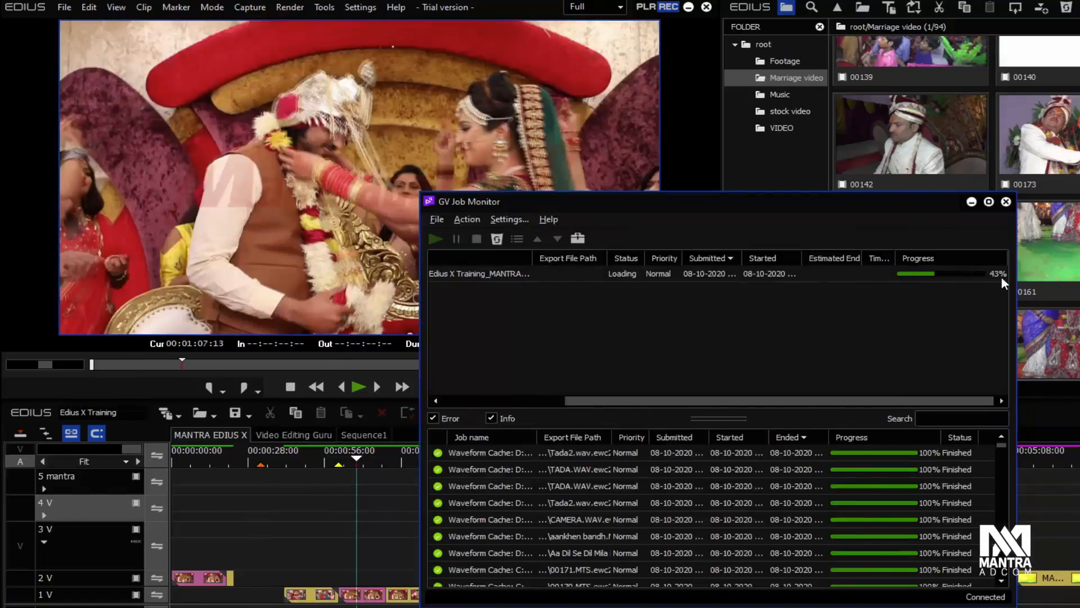
pyautogui.moveTo(1002, 445); pyautogui.dragTo(946, 353)
pyautogui.moveTo(771, 199); pyautogui.dragTo(926, 156)
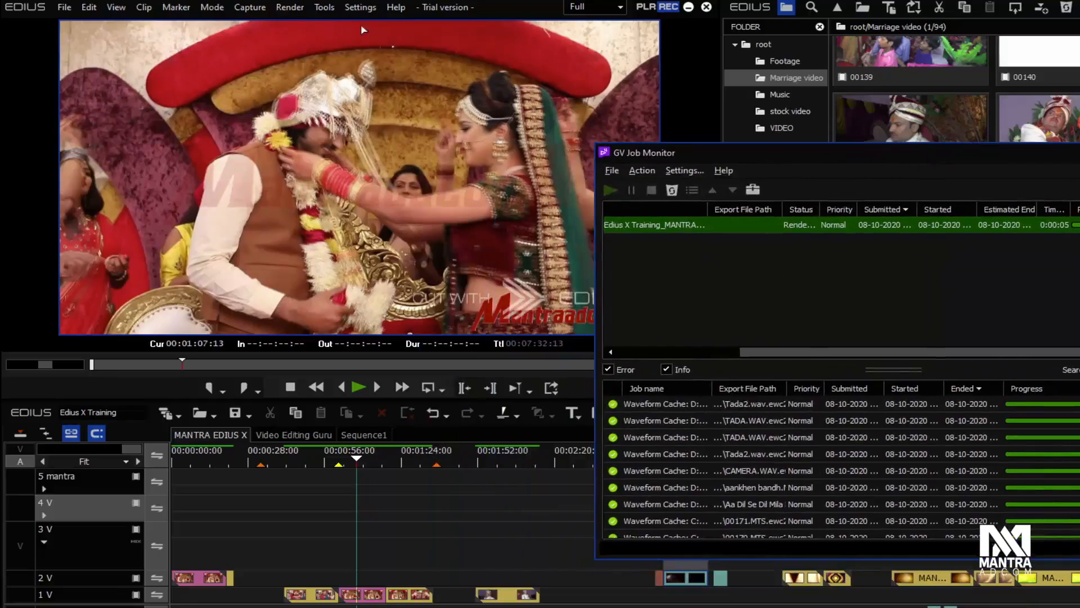
# Place the playhead at about 00:05:20 in the sequence
pyautogui.click(325, 8)
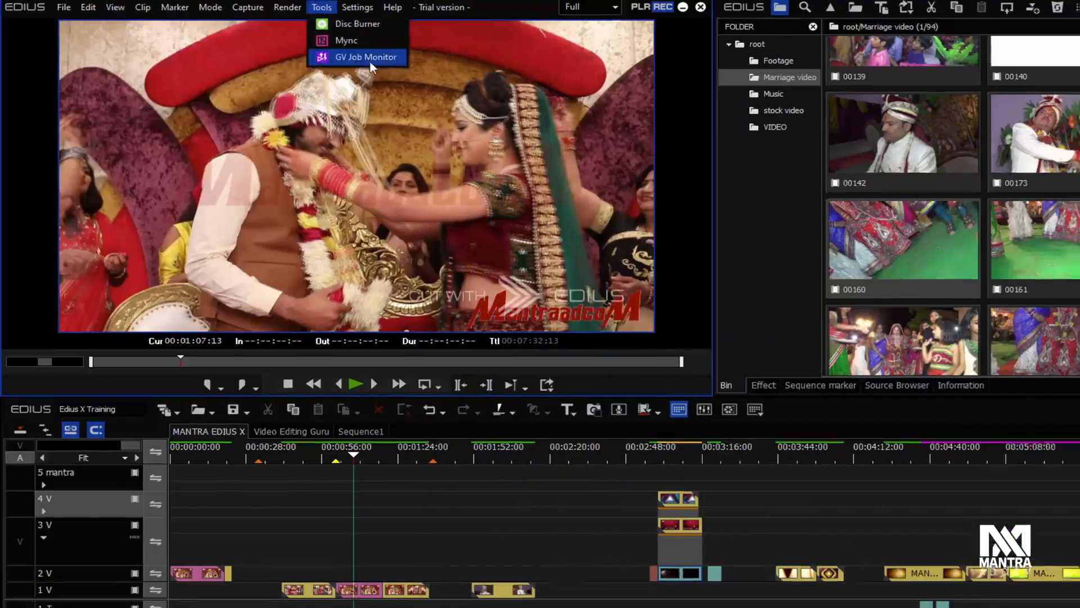
pyautogui.click(468, 532)
pyautogui.click(355, 459)
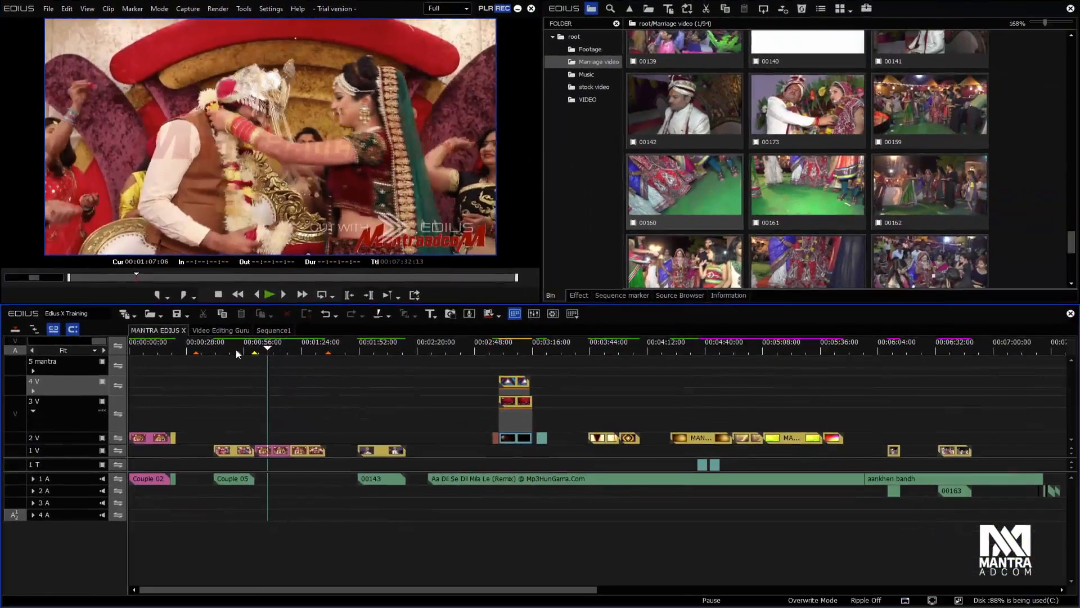
pyautogui.moveTo(236, 353); pyautogui.dragTo(788, 353)
pyautogui.moveTo(518, 589); pyautogui.dragTo(714, 589)
# Mark clip 00164 with In 00:00:02:00 and Out 00:00:02:07, and place it after the last clips on tracks 2 V and 3 A
pyautogui.doubleClick(786, 254)
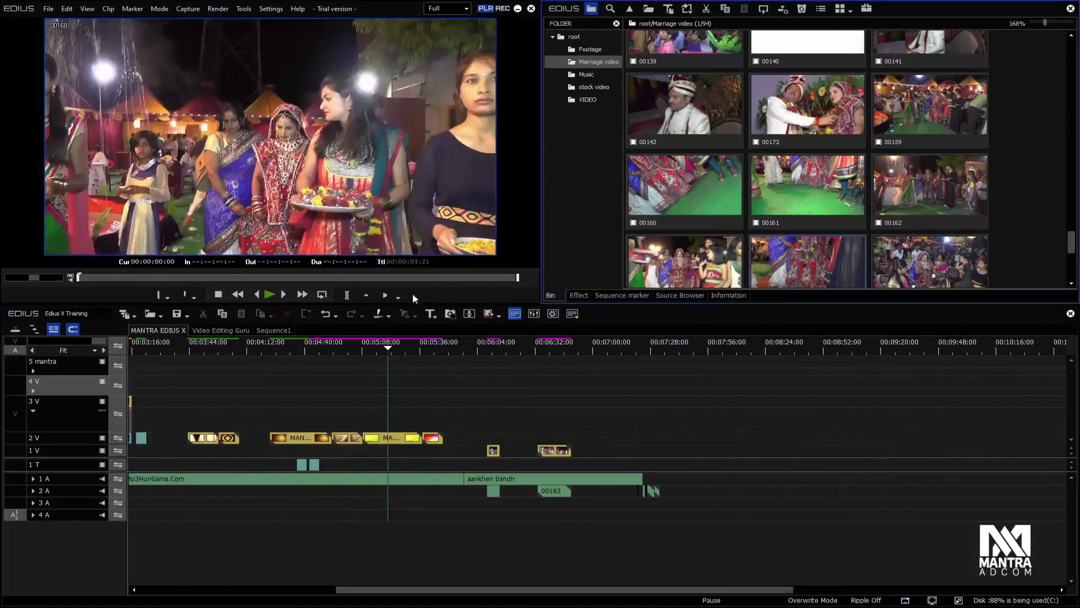
pyautogui.click(219, 278)
pyautogui.moveTo(218, 278)
pyautogui.mouseDown()
pyautogui.moveTo(198, 278)
pyautogui.moveTo(310, 277)
pyautogui.mouseUp()
pyautogui.press('i')
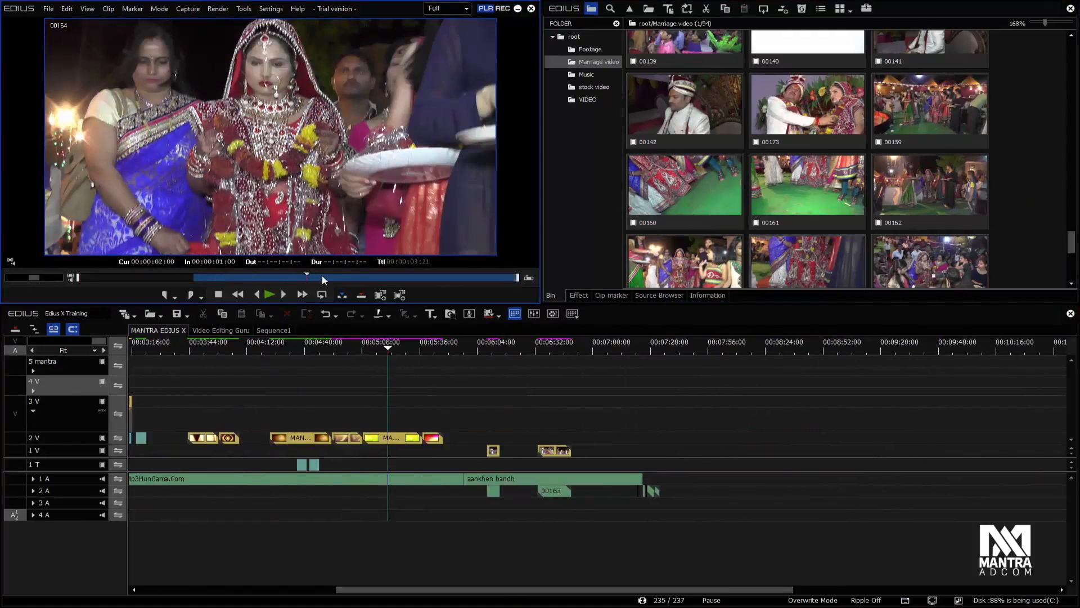
pyautogui.press('i')
pyautogui.click(339, 277)
pyautogui.press('o')
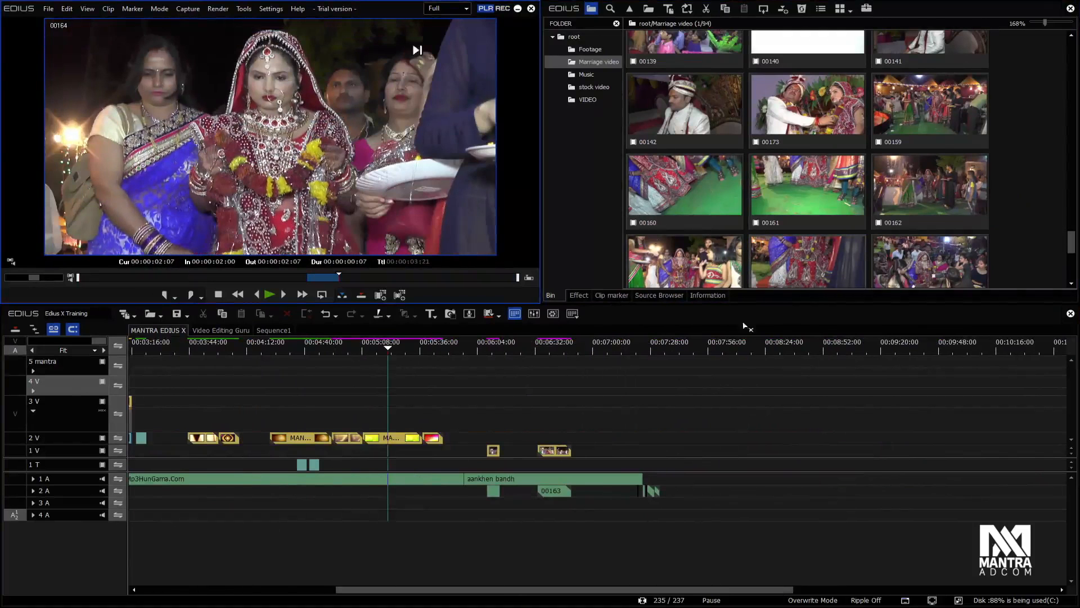
pyautogui.click(684, 443)
pyautogui.moveTo(698, 440); pyautogui.dragTo(696, 527)
# Play the sequence from 00:00:41:02 and the stacked clips from about 00:03:00, comparing the playback buffer
pyautogui.moveTo(389, 351); pyautogui.dragTo(206, 379)
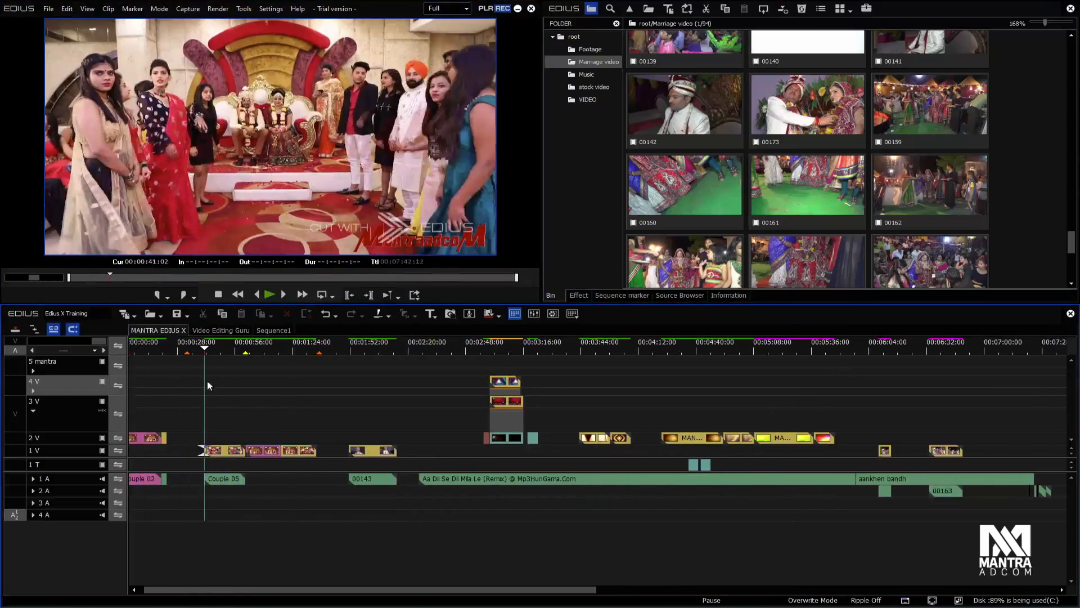
pyautogui.press('space')
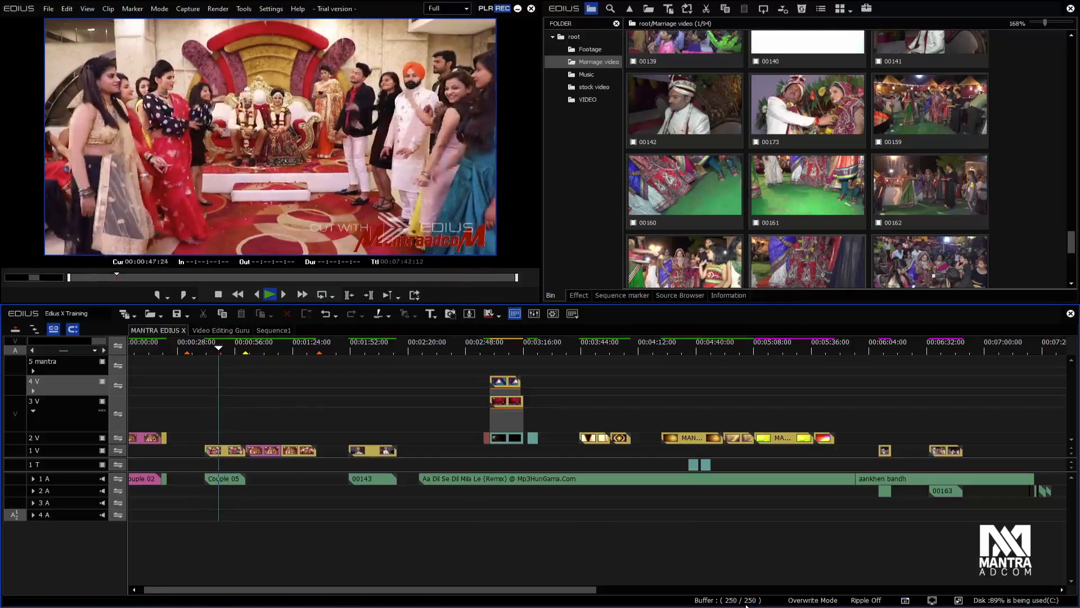
pyautogui.press('space')
pyautogui.click(489, 347)
pyautogui.press('space')
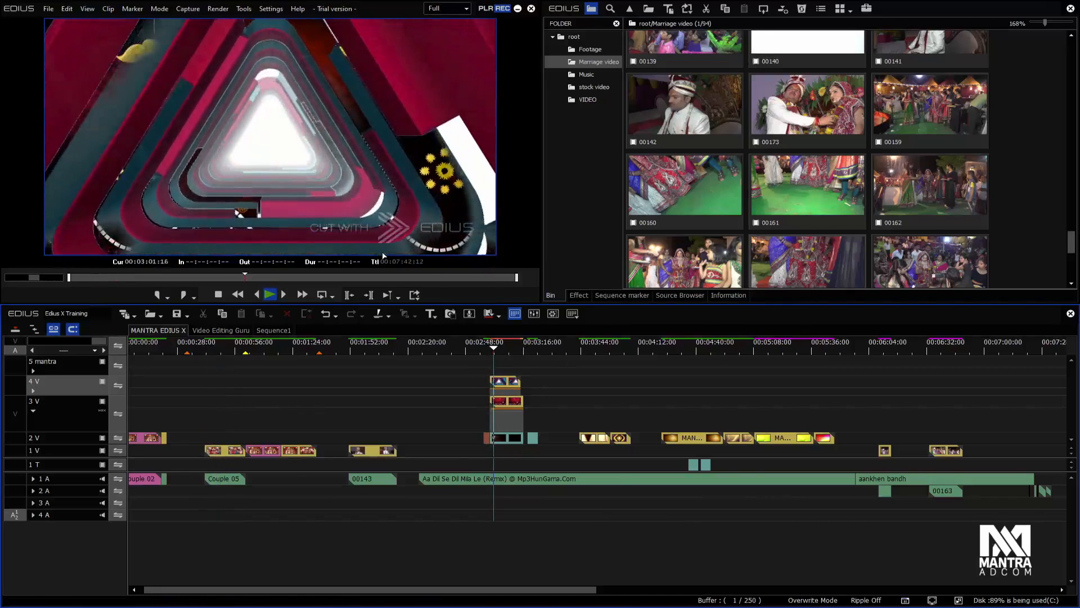
pyautogui.press('space')
# Play and pause the gold title clip on track 2 V from about 00:04:24, watching the playback buffer
pyautogui.click(663, 349)
pyautogui.press('space')
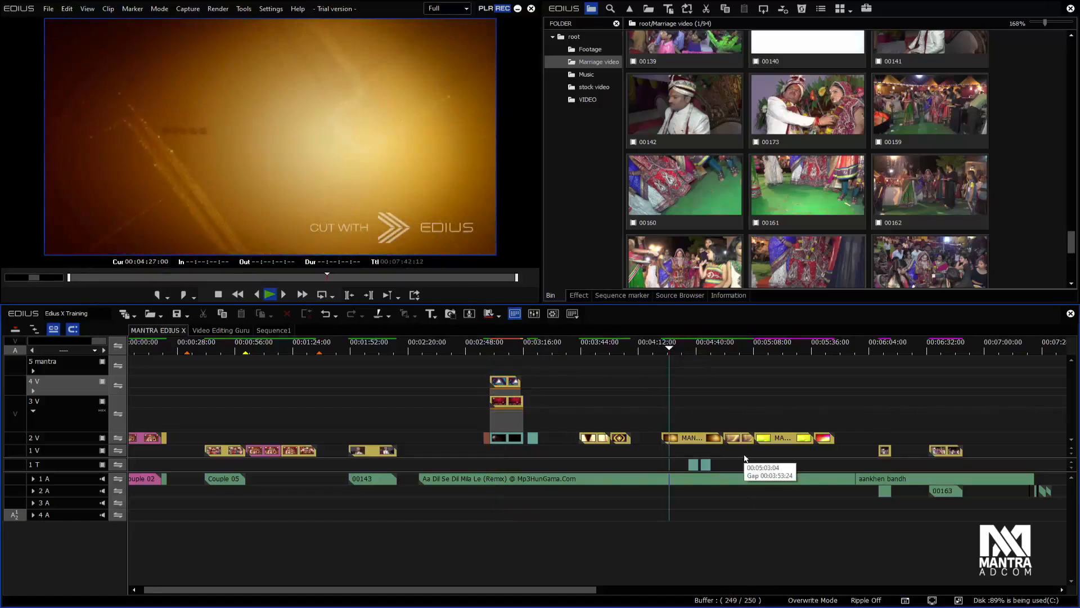
pyautogui.press('space')
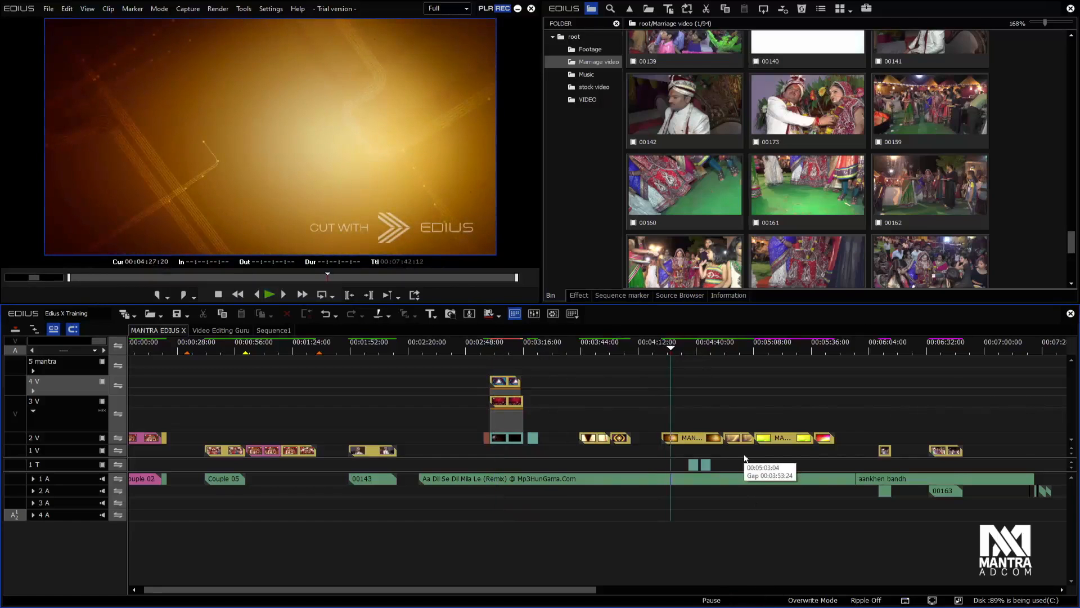
pyautogui.press('space')
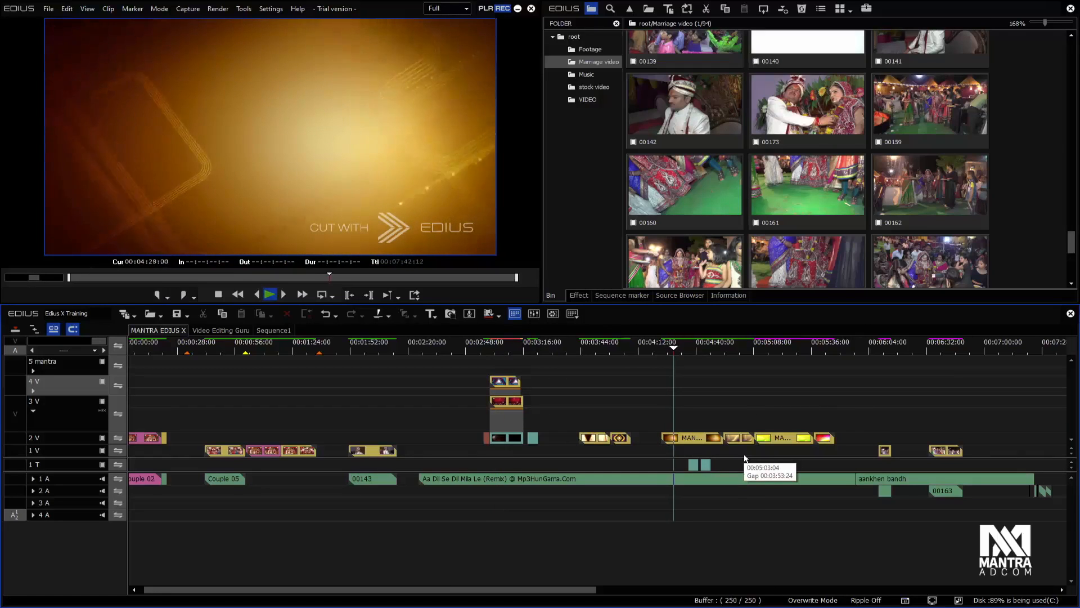
pyautogui.press('space')
pyautogui.press('space')
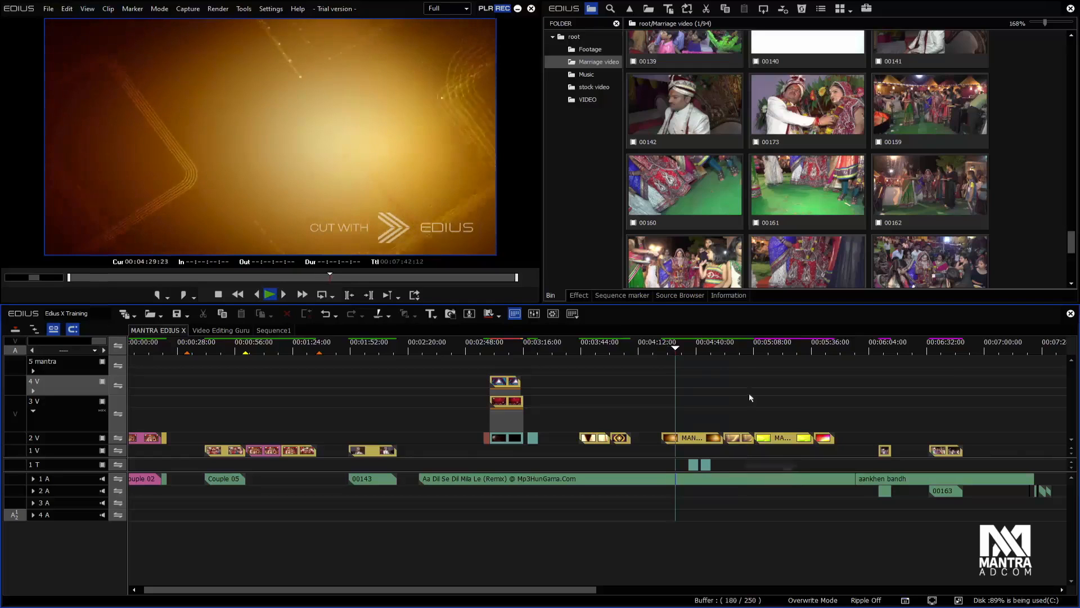
pyautogui.press('space')
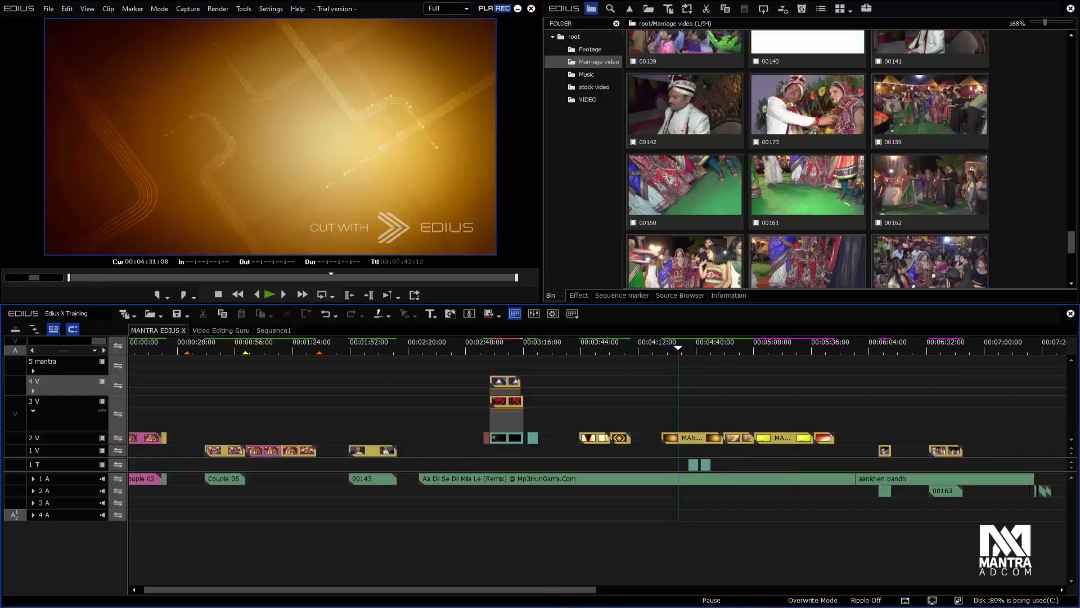
# Reopen the job monitor, widen the Export File Path column to check the jobs, and return to the timeline at about 00:06:41
pyautogui.moveTo(539, 588); pyautogui.dragTo(667, 589)
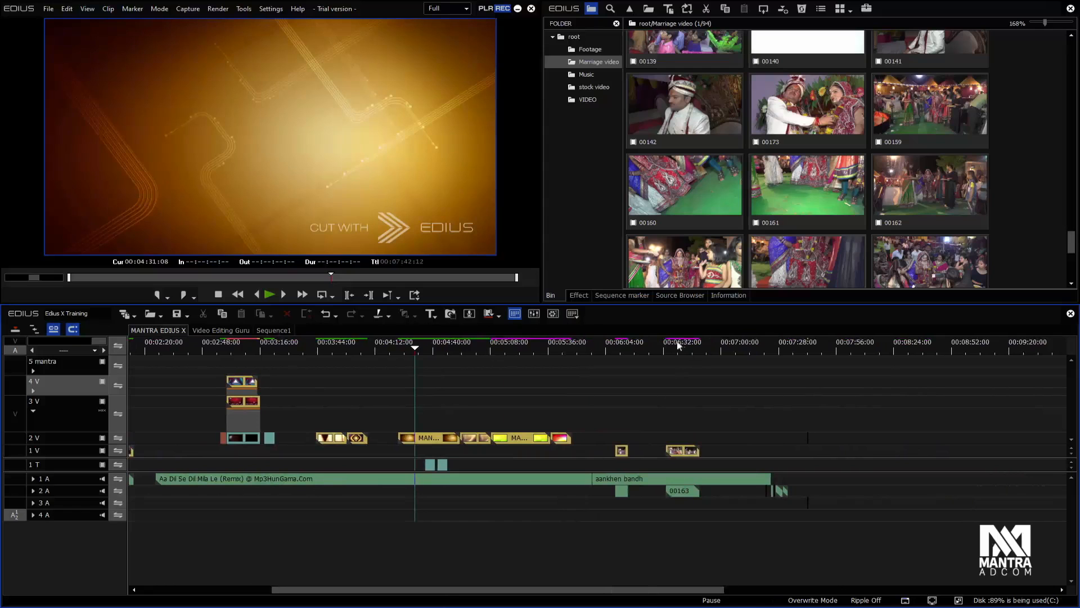
pyautogui.click(694, 605)
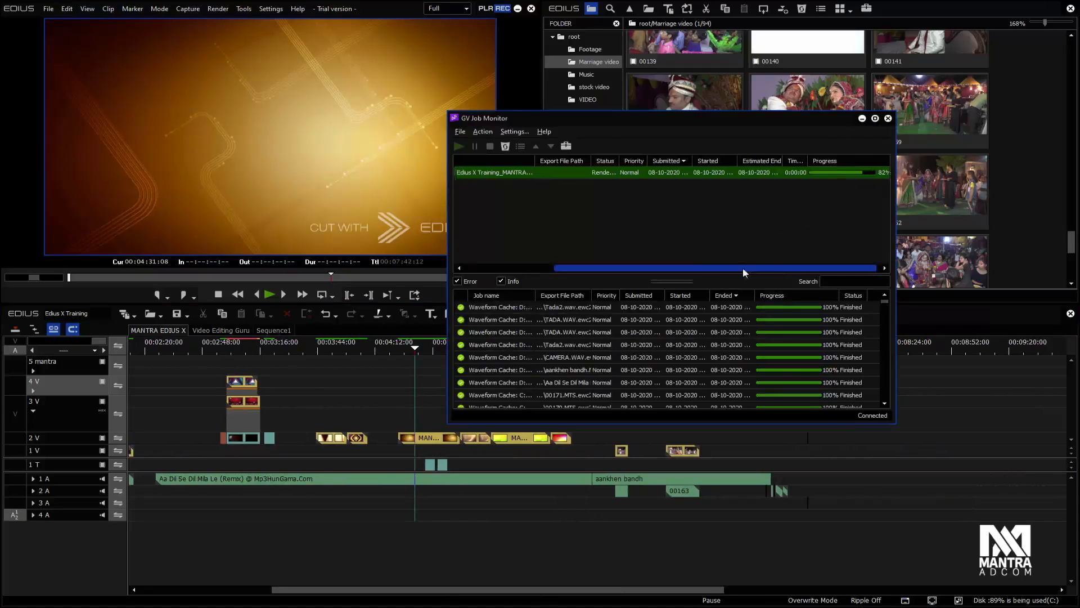
pyautogui.moveTo(887, 305); pyautogui.dragTo(887, 395)
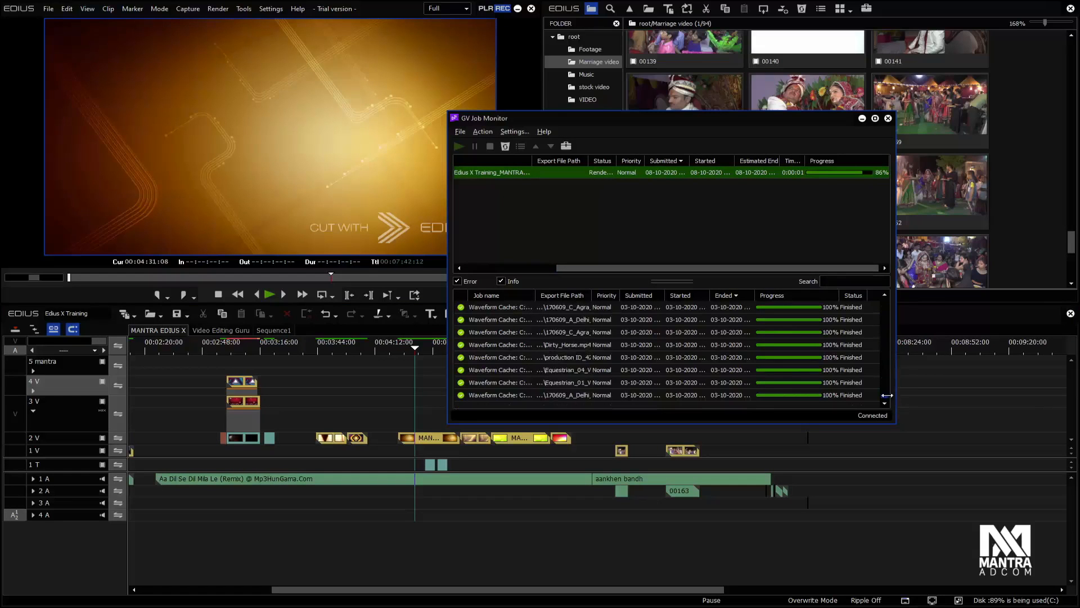
pyautogui.moveTo(593, 295); pyautogui.dragTo(819, 295)
pyautogui.scroll(-1, 874, 360)
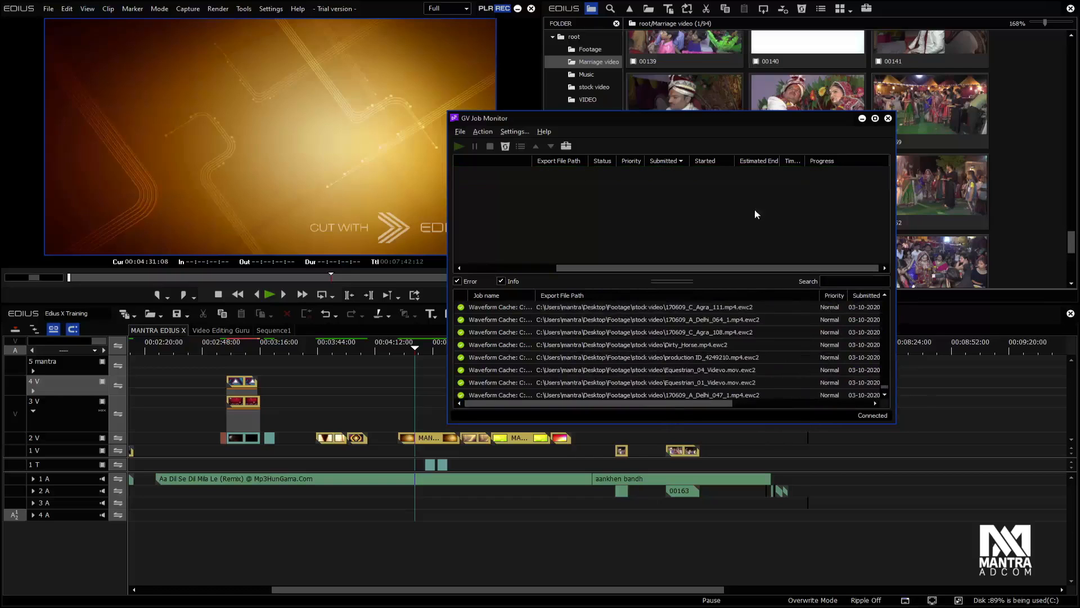
pyautogui.click(317, 414)
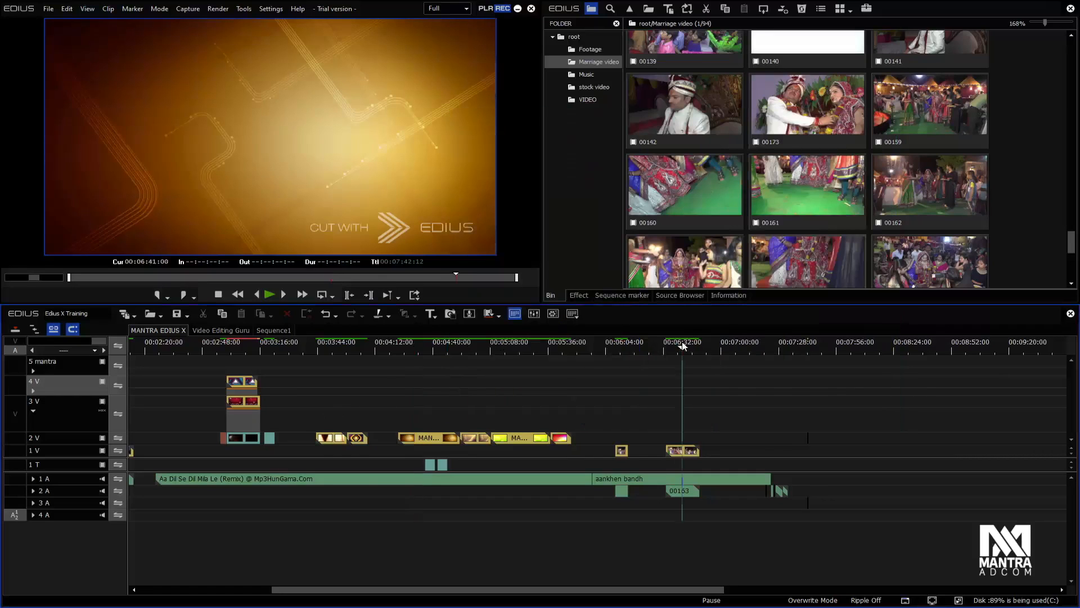
# Play and pause the stacked clips on tracks 2 V to 4 V from about 00:03:00, watching the playback buffer
pyautogui.click(682, 344)
pyautogui.click(300, 347)
pyautogui.click(221, 343)
pyautogui.press('space')
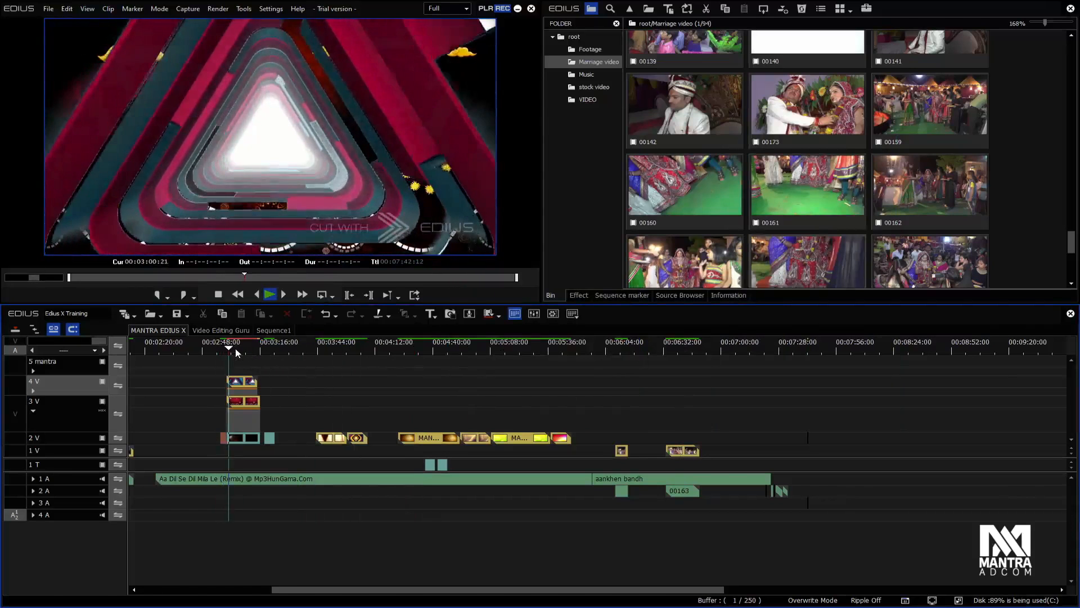
pyautogui.press('space')
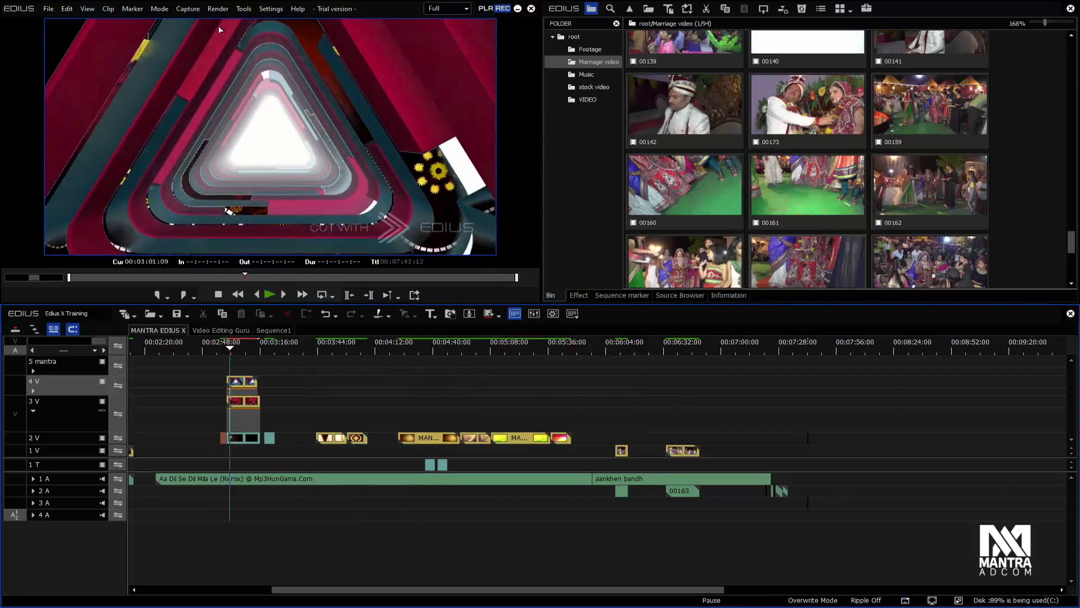
# Render the overload area of the sequence
pyautogui.click(217, 9)
pyautogui.moveTo(315, 34)
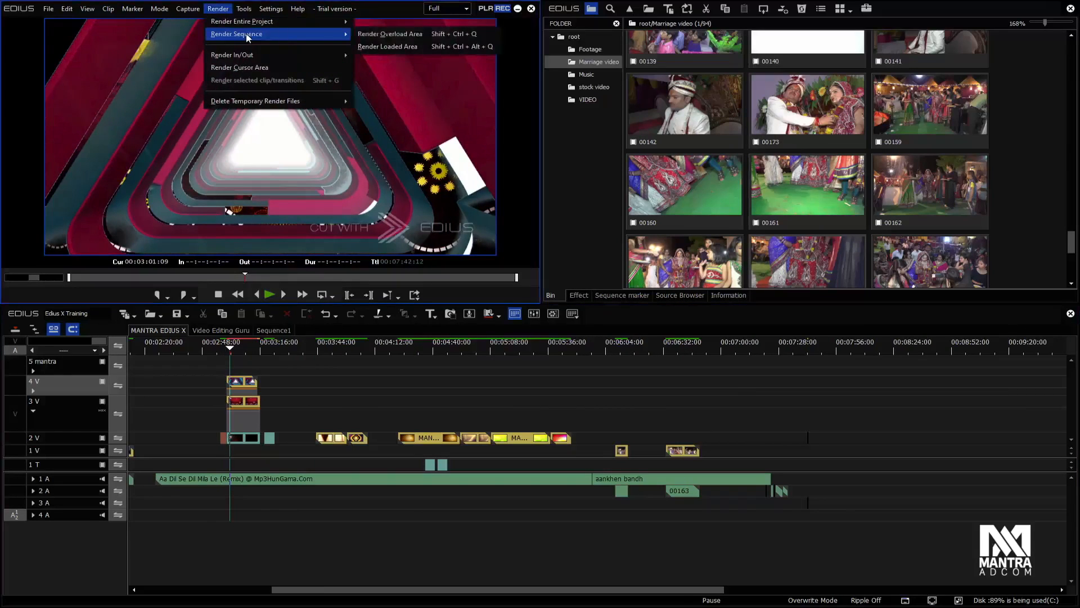
pyautogui.click(431, 34)
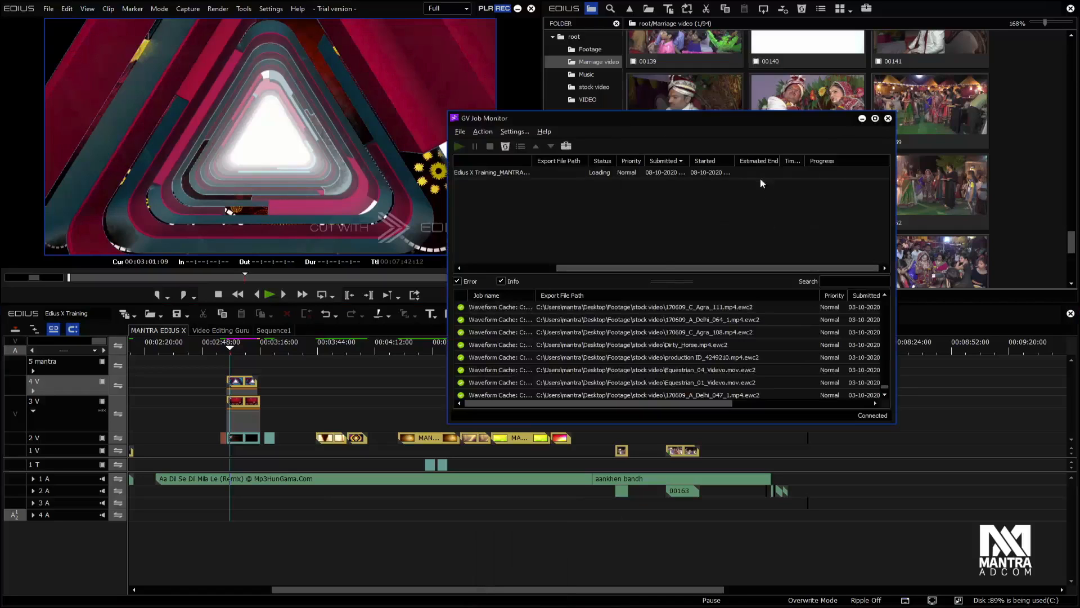
# Select the render job in the job monitor, widen the window and Status column to check the job lists, and return to the timeline
pyautogui.click(829, 173)
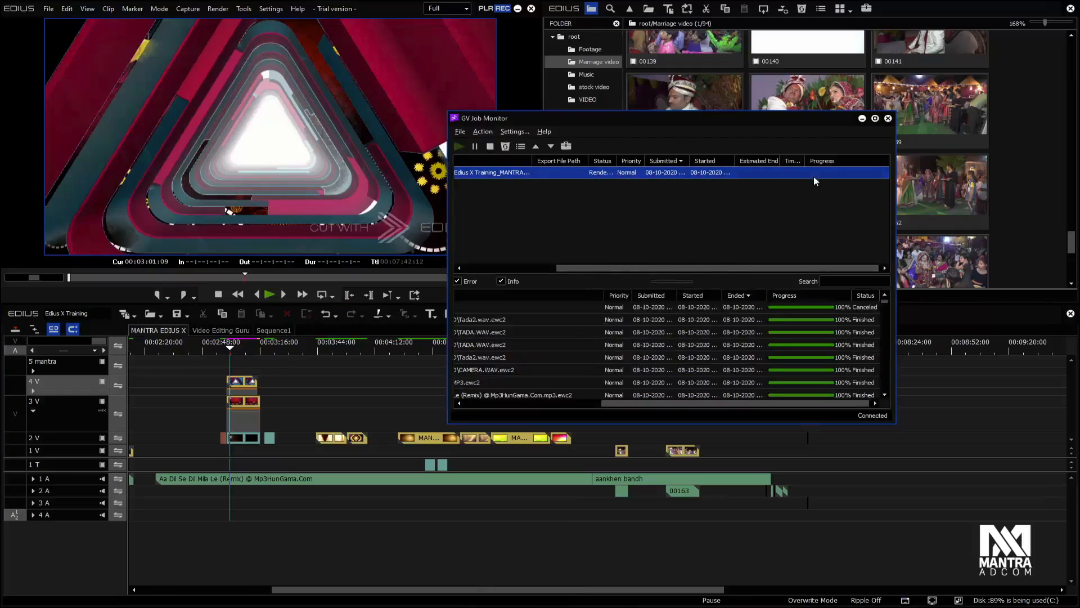
pyautogui.moveTo(617, 161); pyautogui.dragTo(1060, 183)
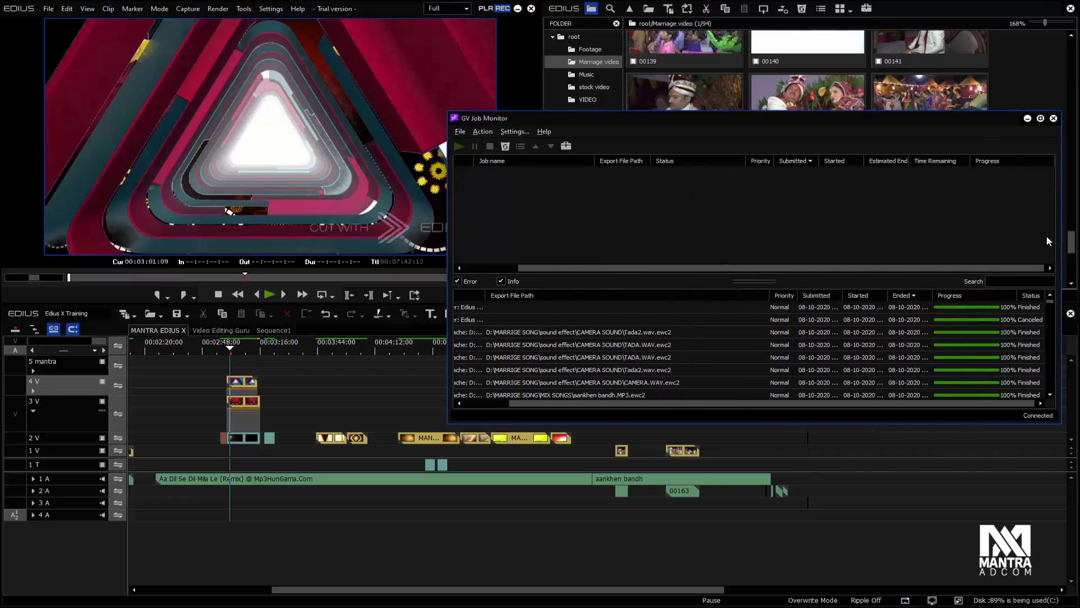
pyautogui.scroll(-8, 900, 374)
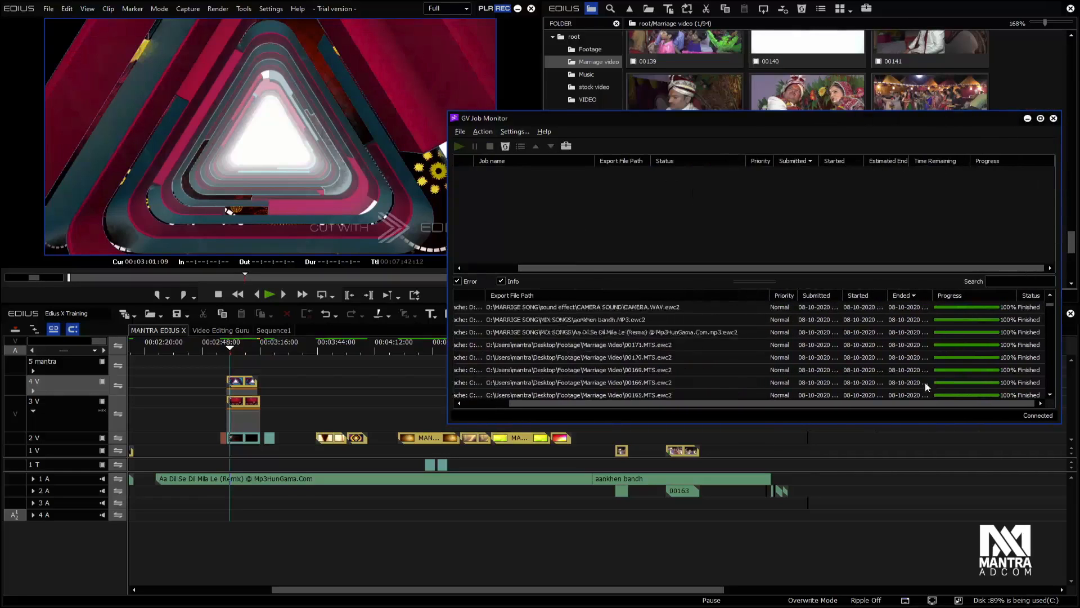
pyautogui.click(234, 353)
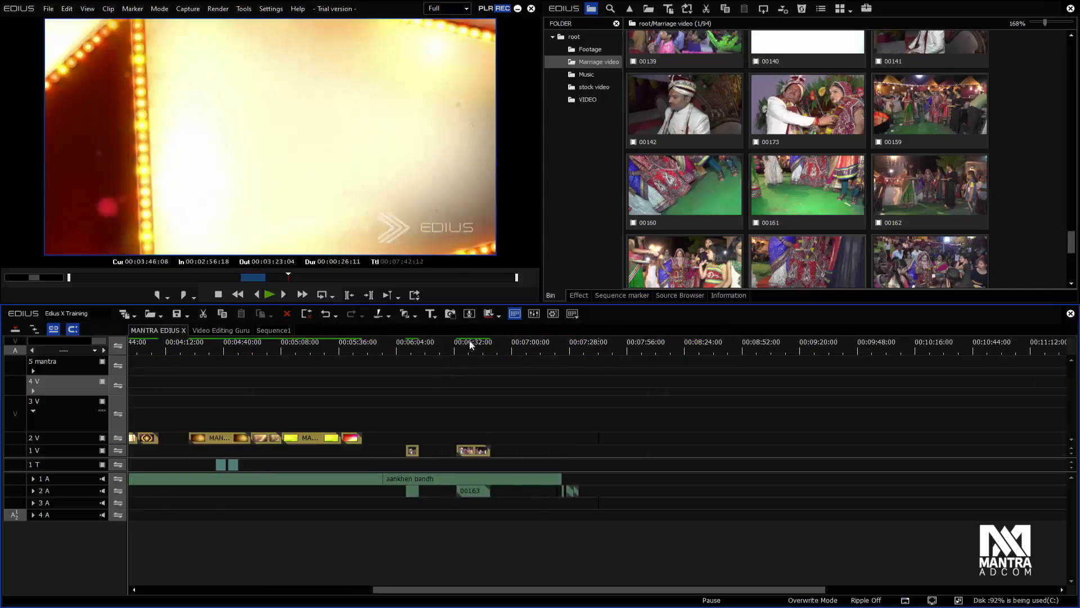
# Play and pause the rendered wedding clips on track 1 V from about 00:06:36, watching the playback buffer
pyautogui.click(472, 341)
pyautogui.moveTo(471, 346); pyautogui.dragTo(464, 349)
pyautogui.press('space')
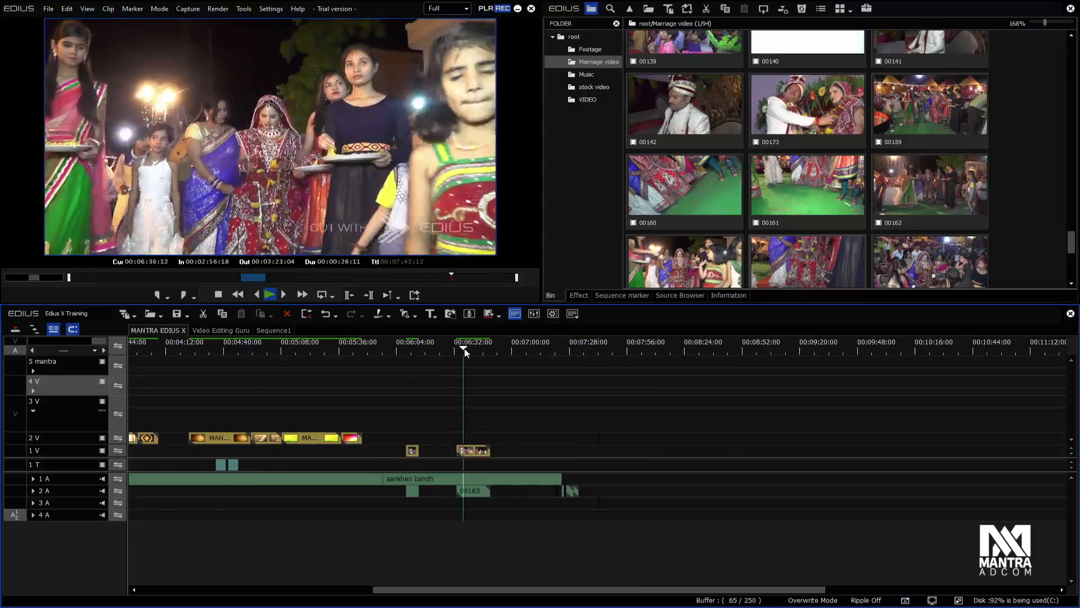
pyautogui.press('space')
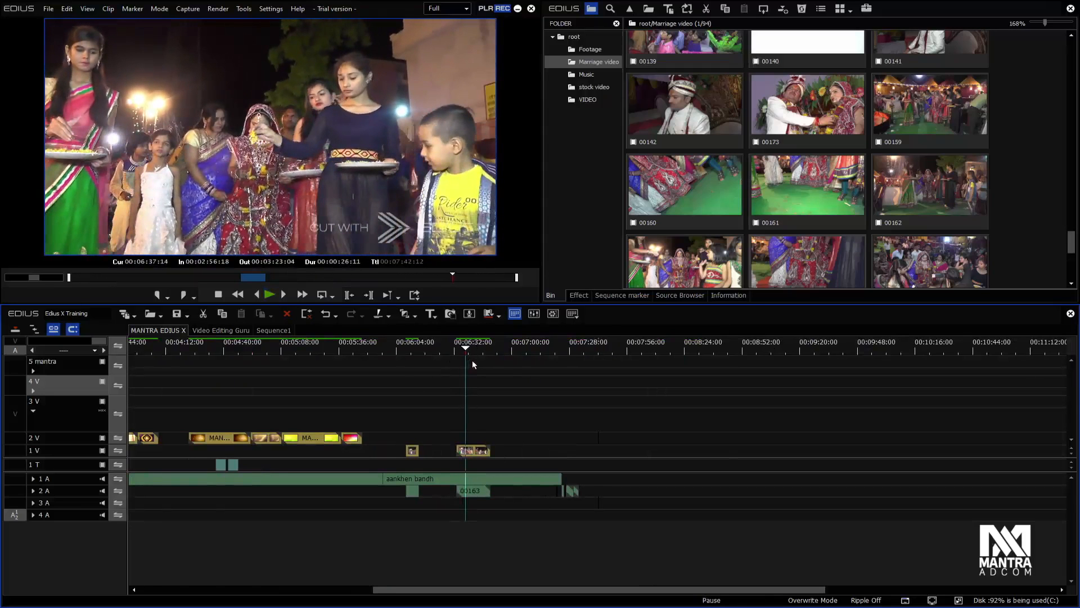